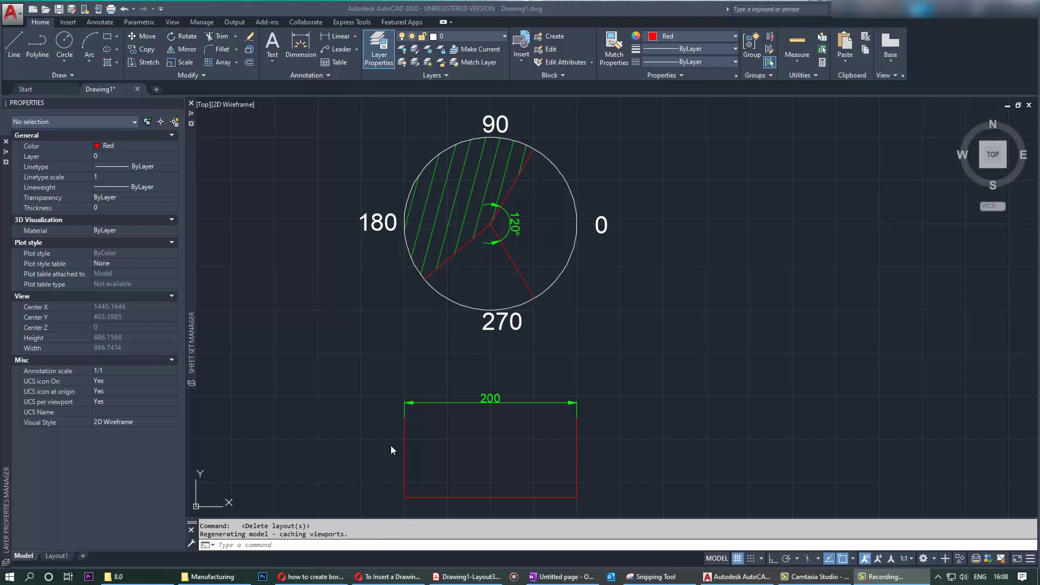
# Insert the ISO A3 Title Block layout from the SheetSets Manufacturing Metric template.
pyautogui.rightClick(22, 557)
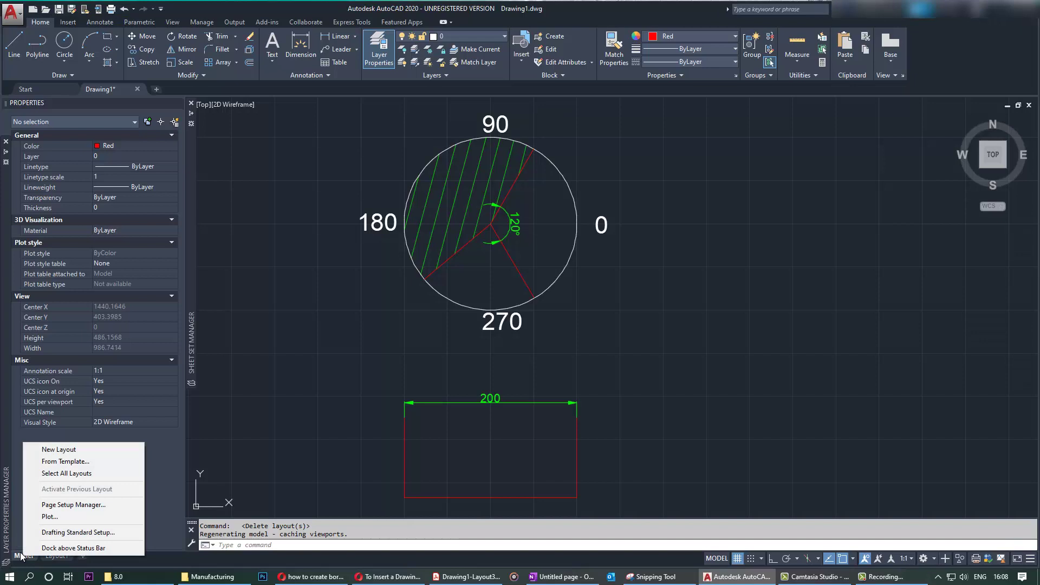
pyautogui.click(60, 463)
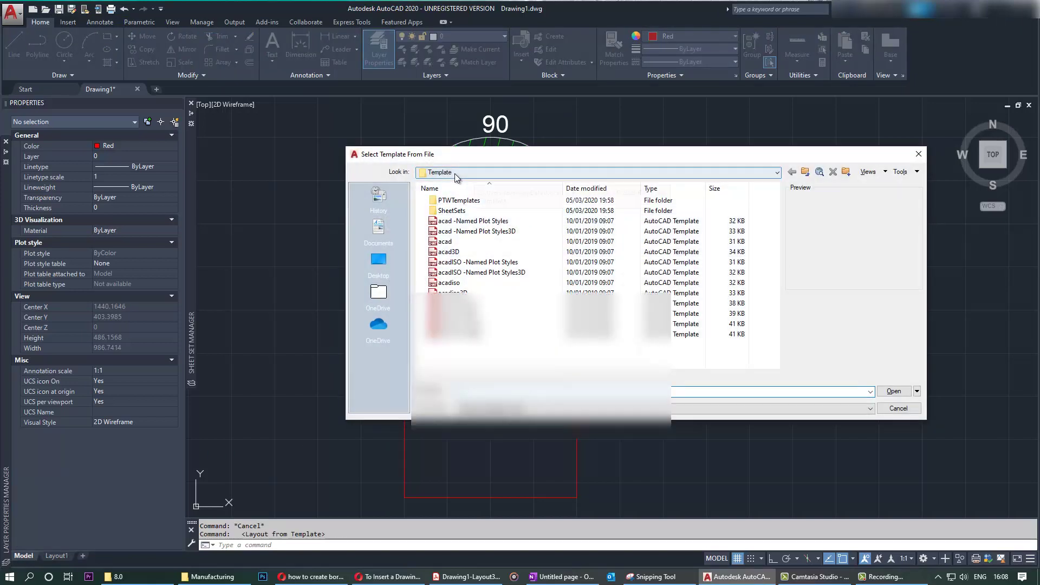
pyautogui.click(475, 172)
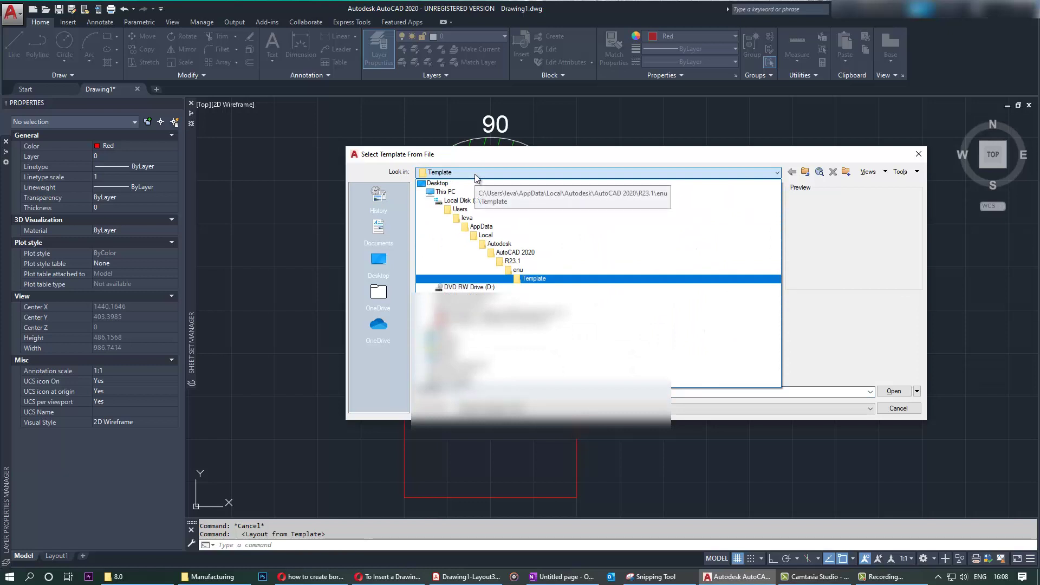
pyautogui.click(474, 173)
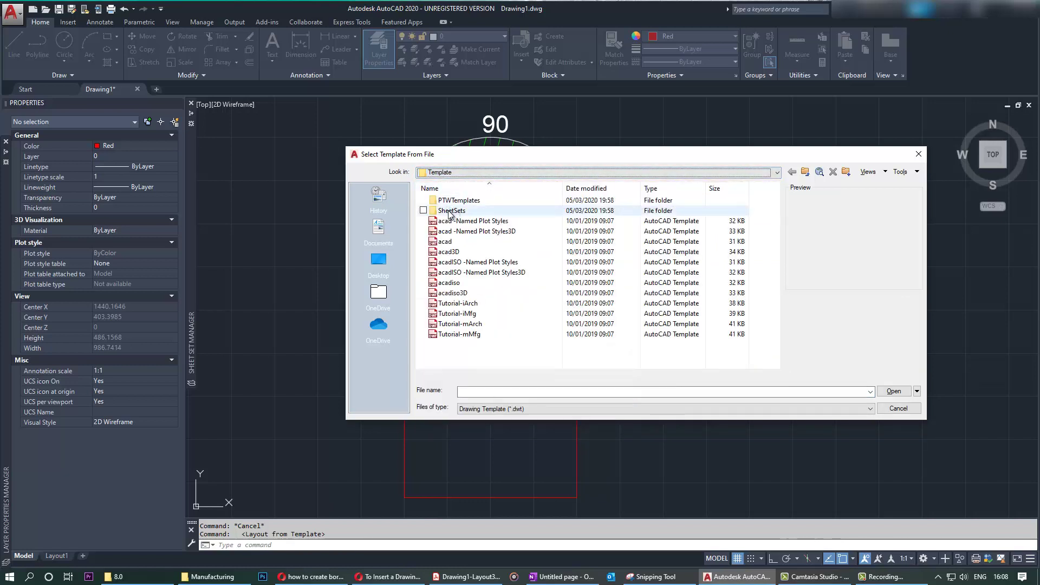
pyautogui.doubleClick(453, 211)
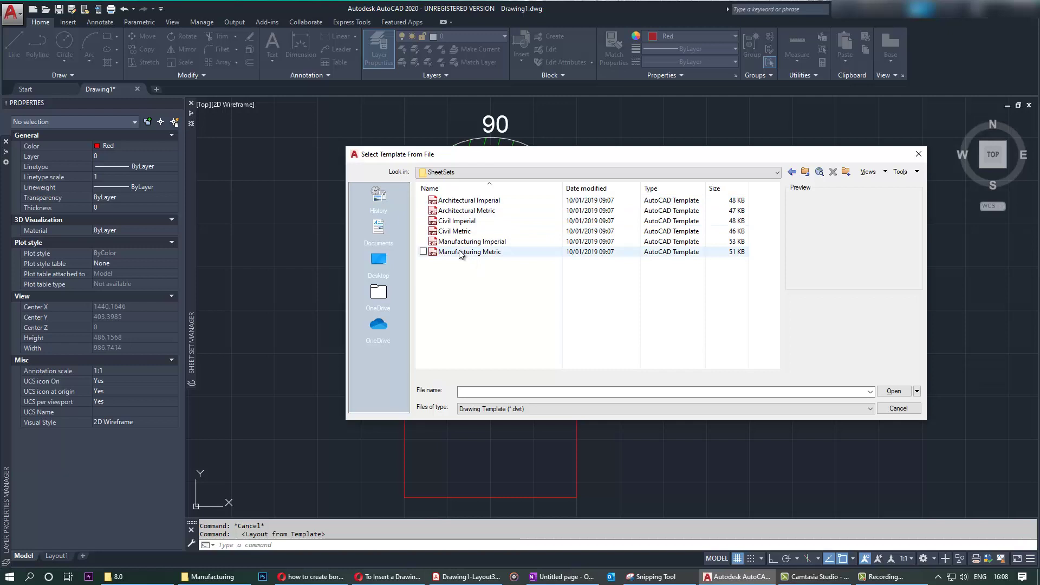
pyautogui.doubleClick(465, 252)
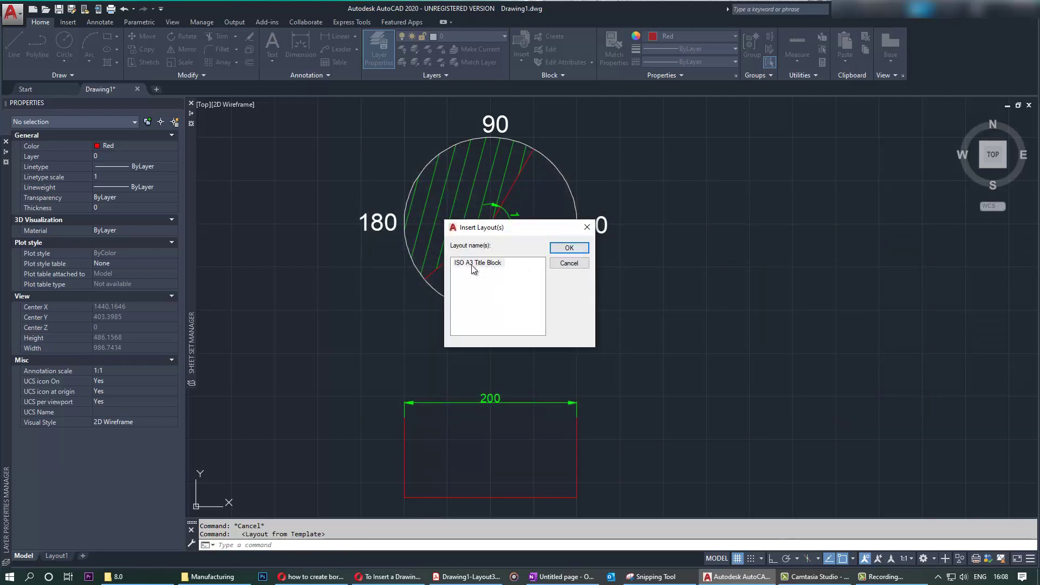
pyautogui.click(567, 249)
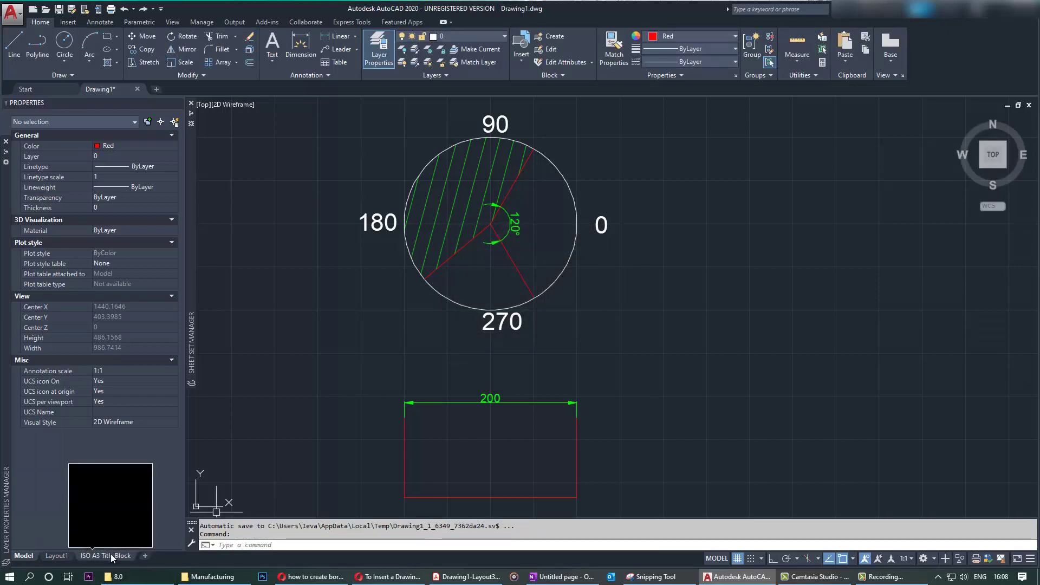
# Switch to the ISO A3 Title Block layout and centre the A3 sheet in the window.
pyautogui.click(109, 554)
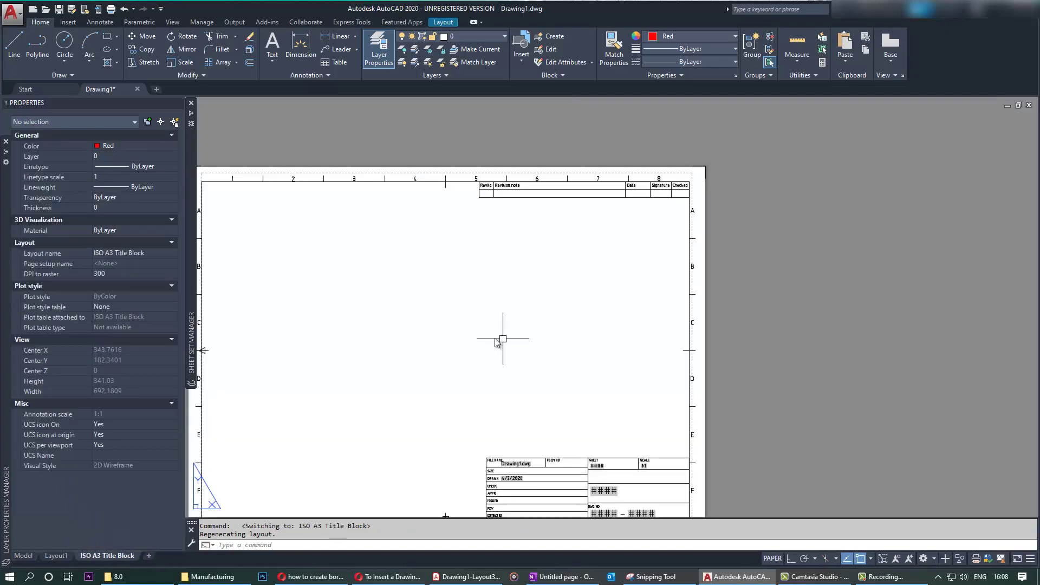
pyautogui.moveTo(448, 325); pyautogui.dragTo(513, 283, button='middle')
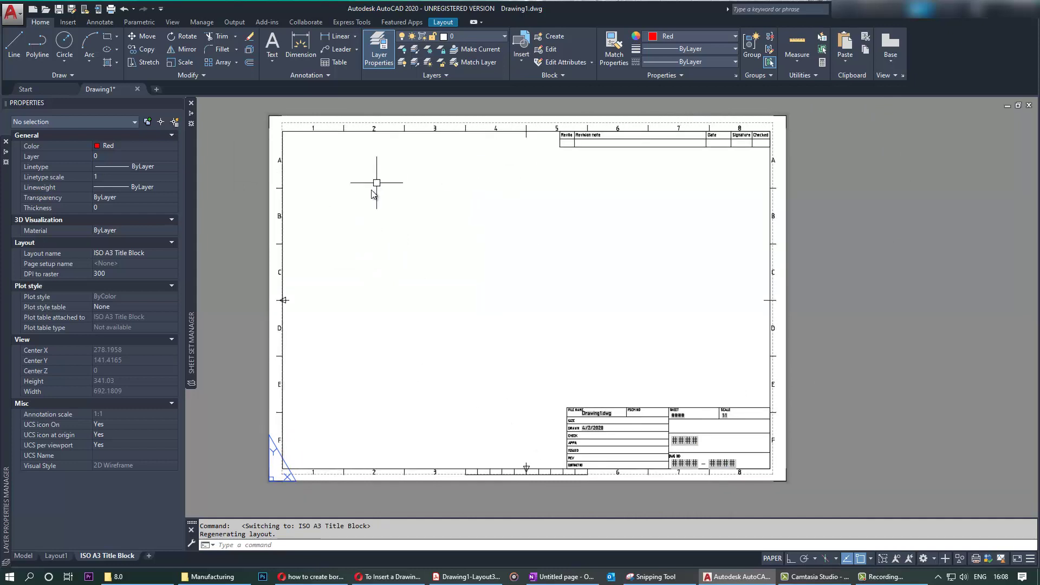
# Thaw the frozen ViewPort layer in the Layer list, then set ViewPort as current.
pyautogui.click(495, 35)
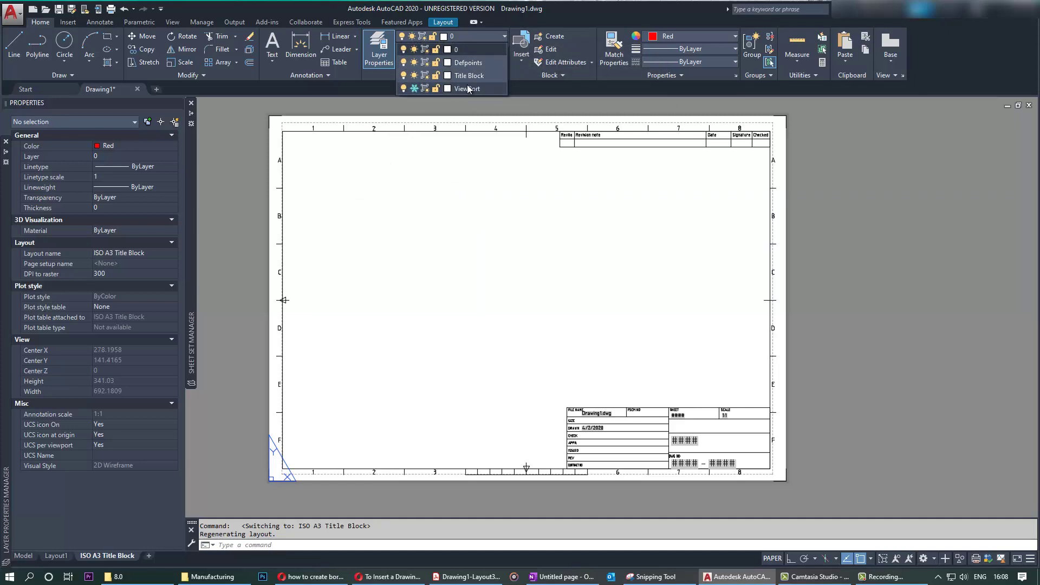
pyautogui.click(466, 89)
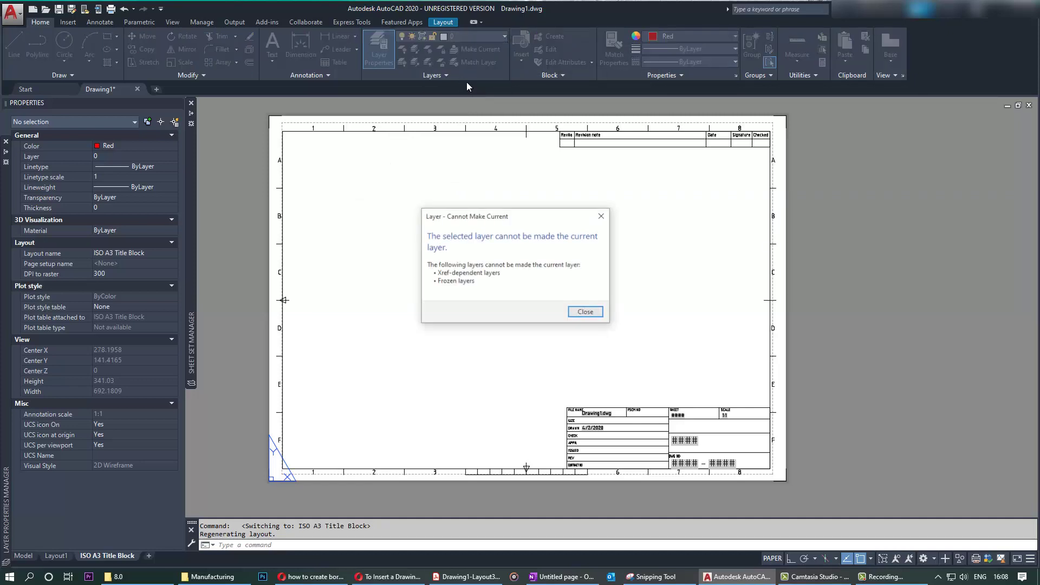
pyautogui.click(582, 316)
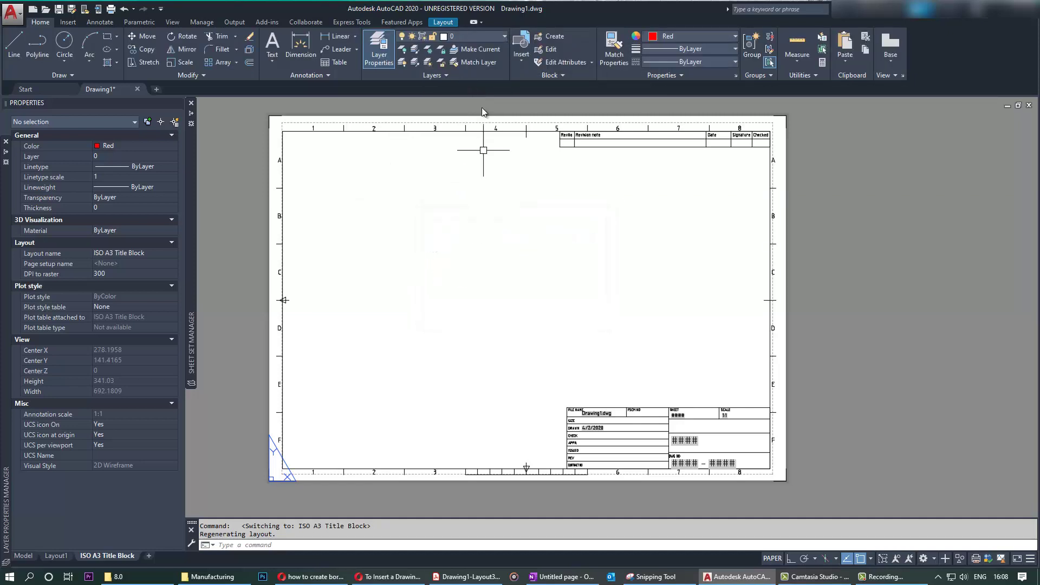
pyautogui.click(498, 34)
pyautogui.click(415, 88)
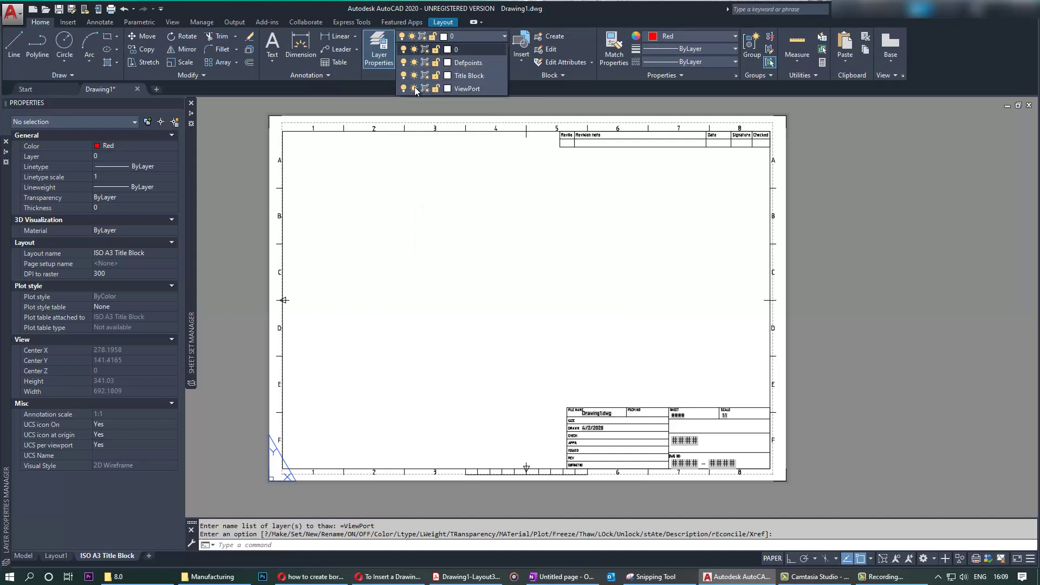
pyautogui.click(460, 88)
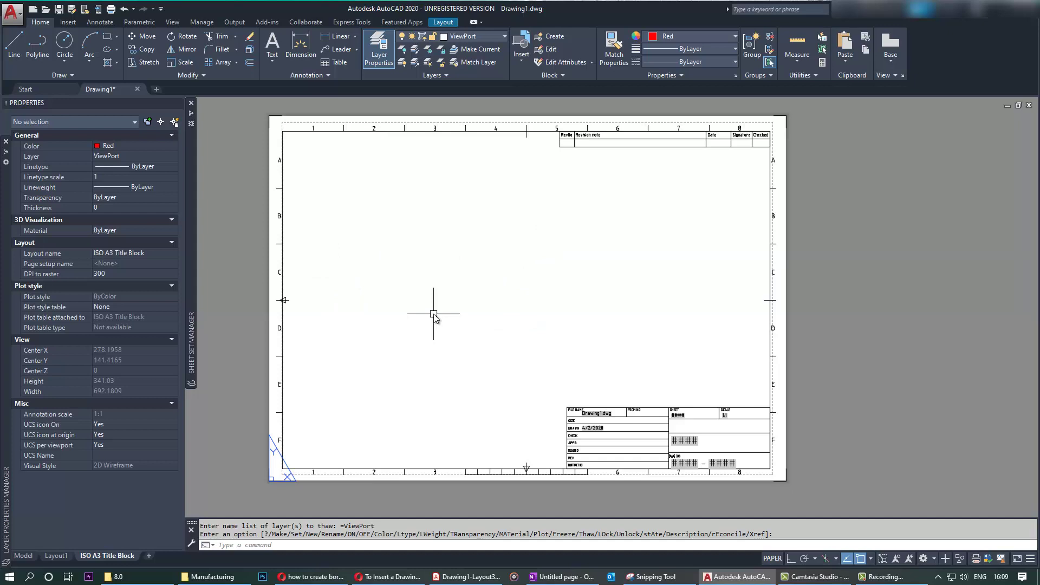
# Draw a rectangular viewport from the sheet's top-left corner to the bottom near column 6.
pyautogui.click(443, 23)
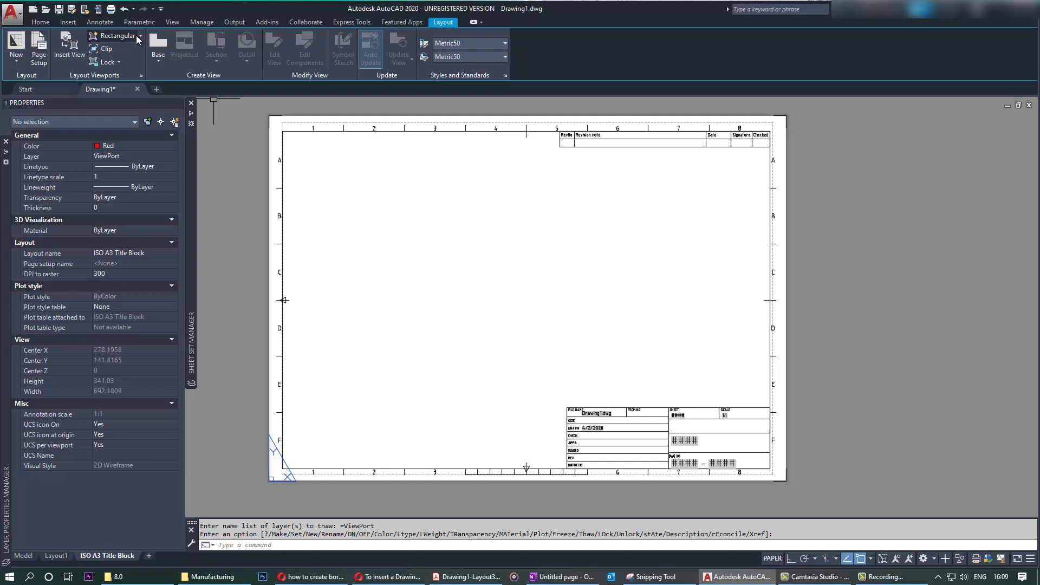
pyautogui.click(140, 36)
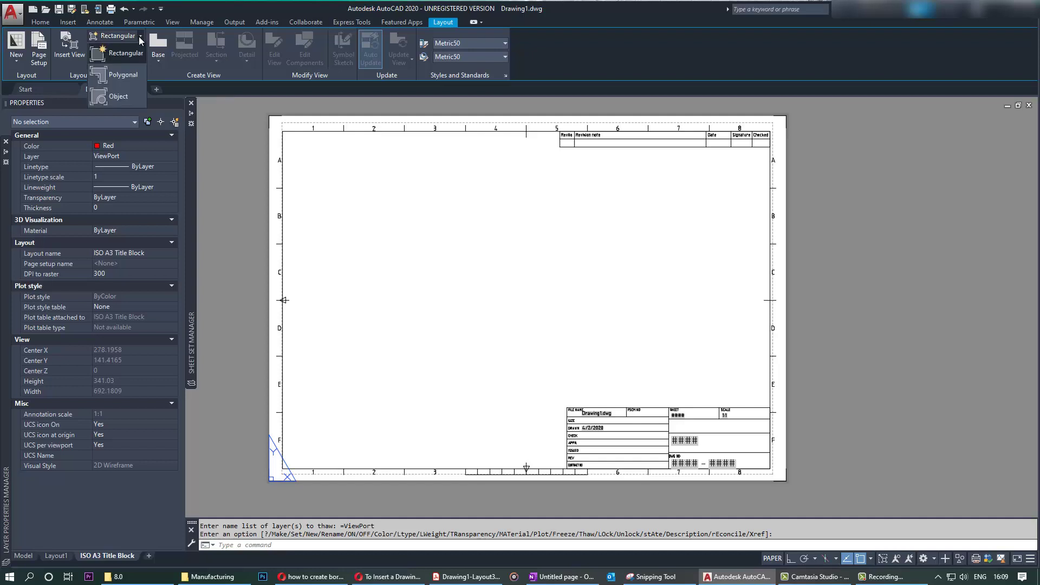
pyautogui.click(115, 54)
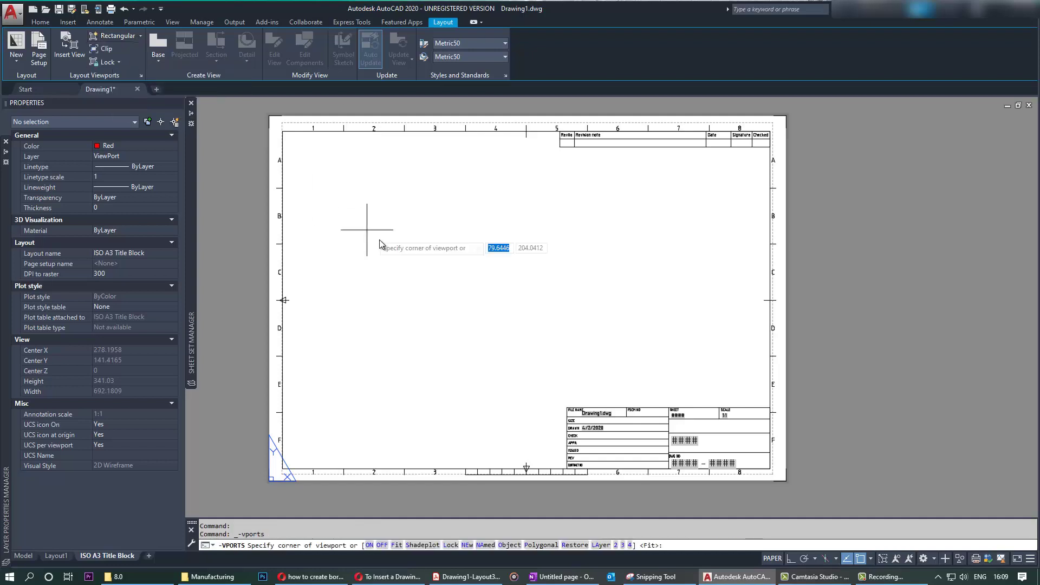
pyautogui.click(283, 131)
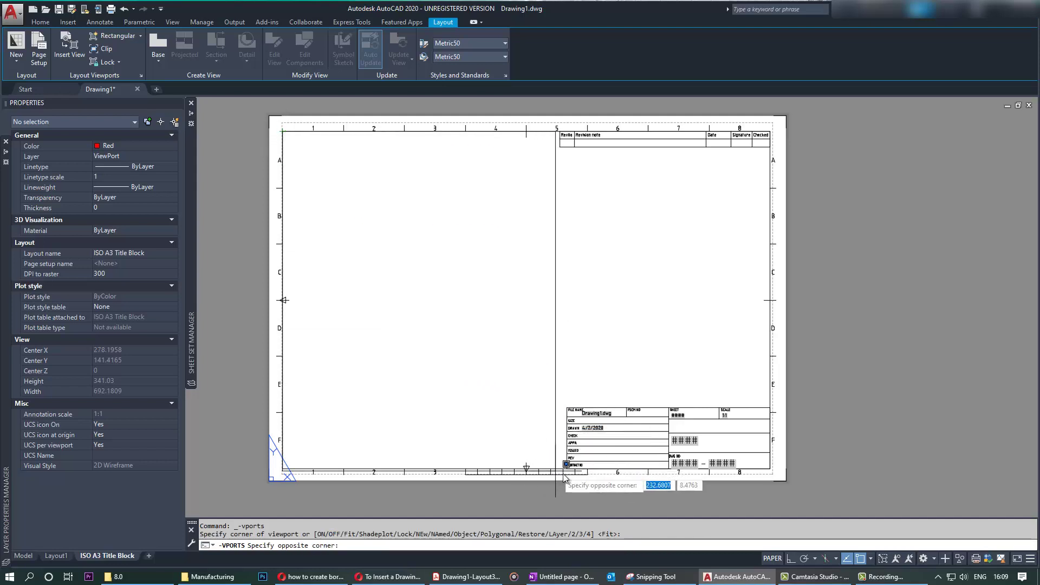
pyautogui.click(617, 464)
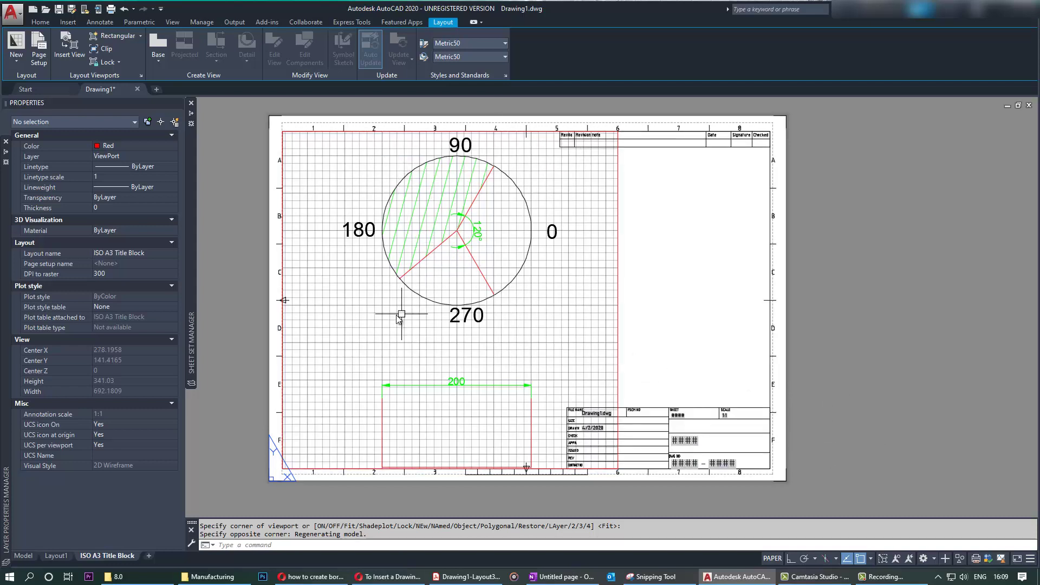
# Set the main viewport's standard scale to 1:1.
pyautogui.click(618, 378)
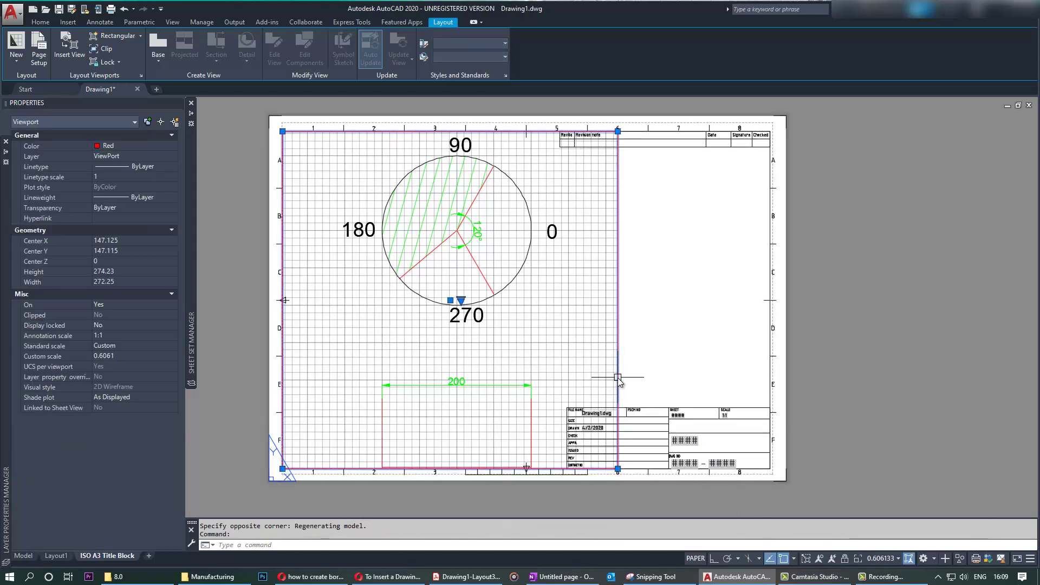
pyautogui.click(899, 559)
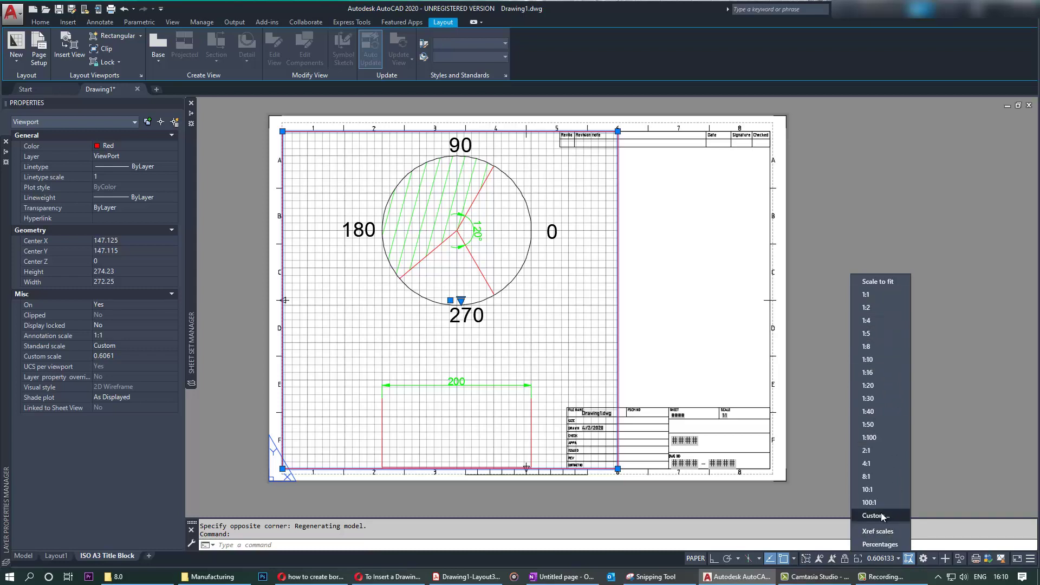
pyautogui.click(866, 295)
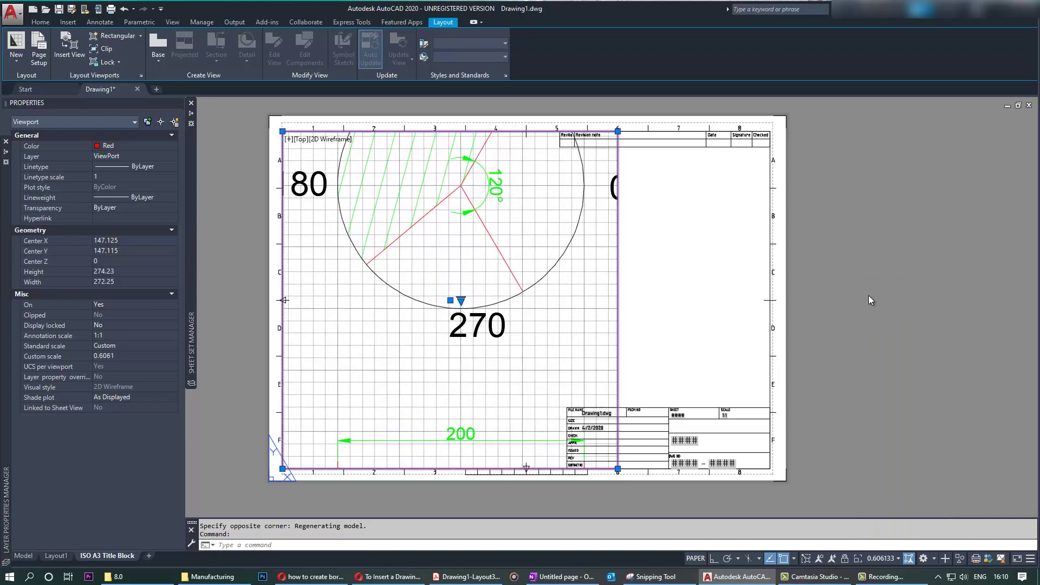
pyautogui.moveTo(557, 325); pyautogui.dragTo(556, 302, button='middle')
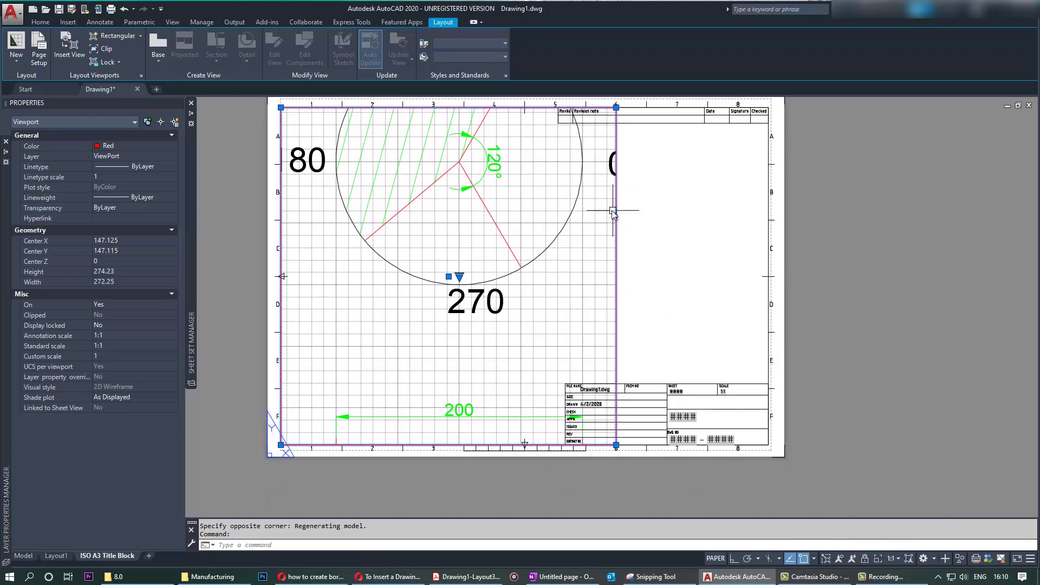
# In model space, pan the viewport down to frame the whole circle with its 90 and 270 labels.
pyautogui.click(716, 559)
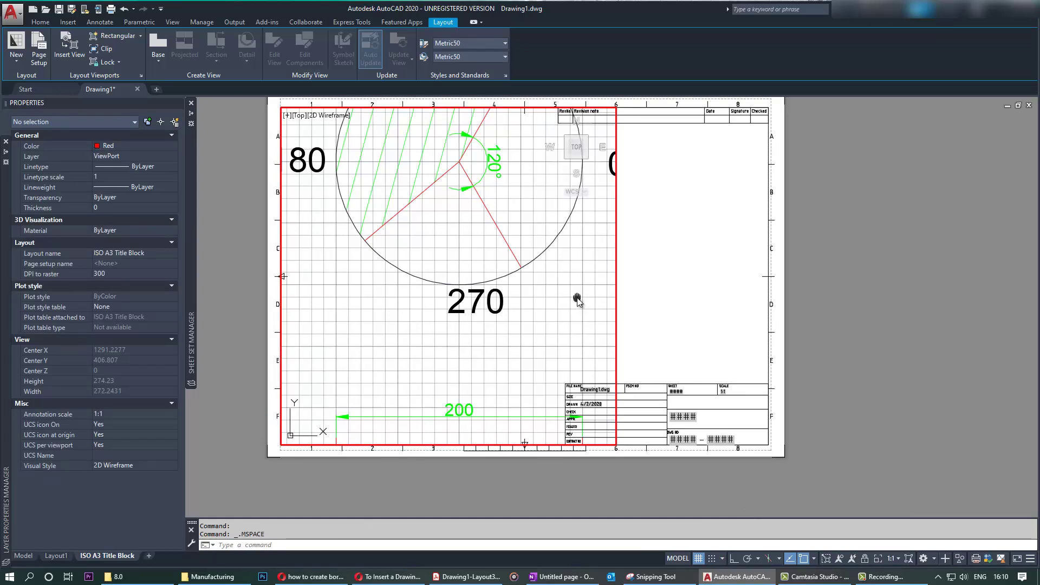
pyautogui.moveTo(578, 300); pyautogui.dragTo(576, 412, button='middle')
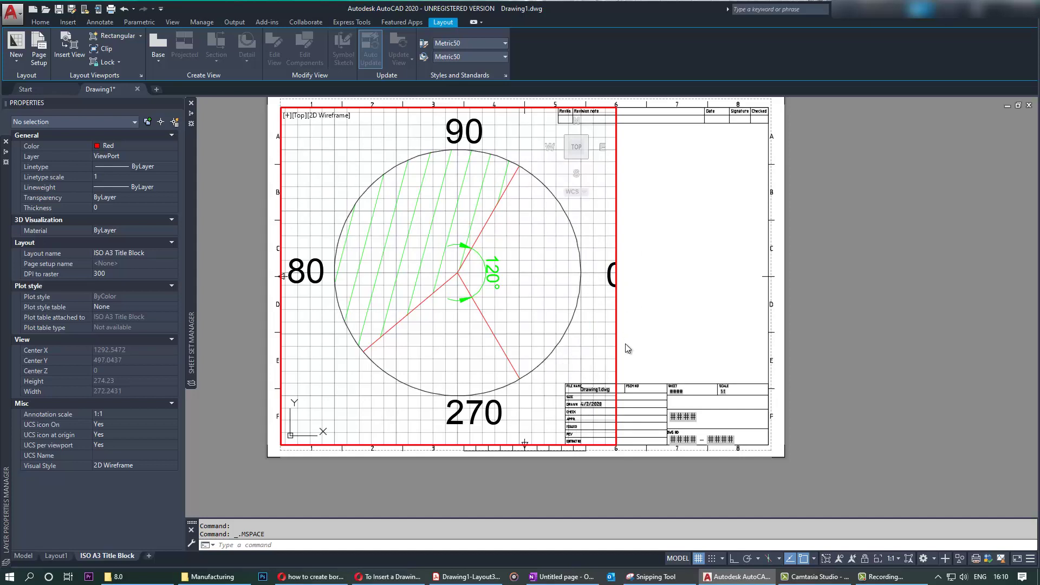
# Back in paper space, stretch the main viewport's corner grips to 290.59 × 267.90, ending at the title block.
pyautogui.click(685, 559)
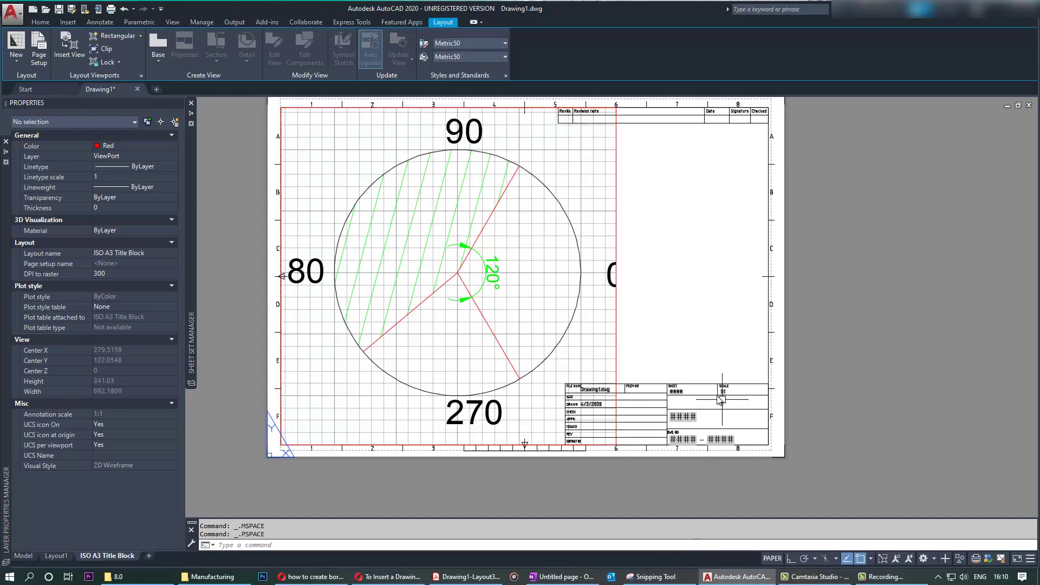
pyautogui.click(616, 274)
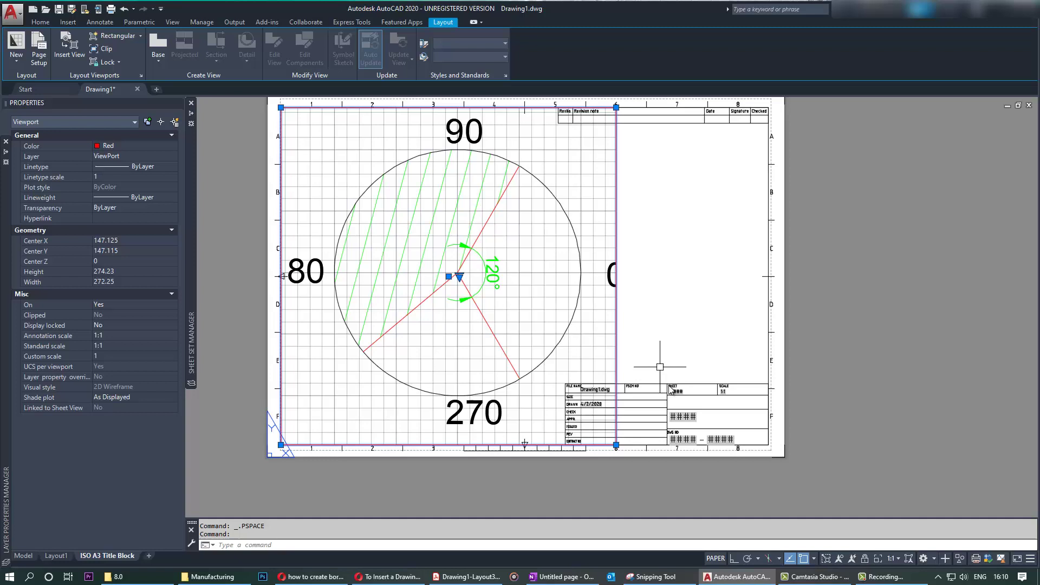
pyautogui.click(616, 444)
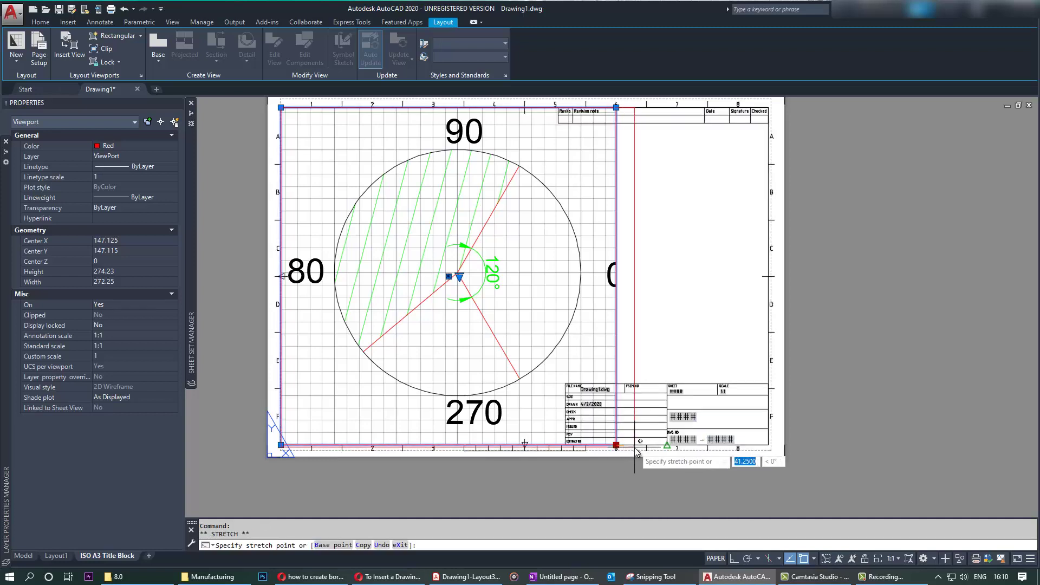
pyautogui.click(636, 452)
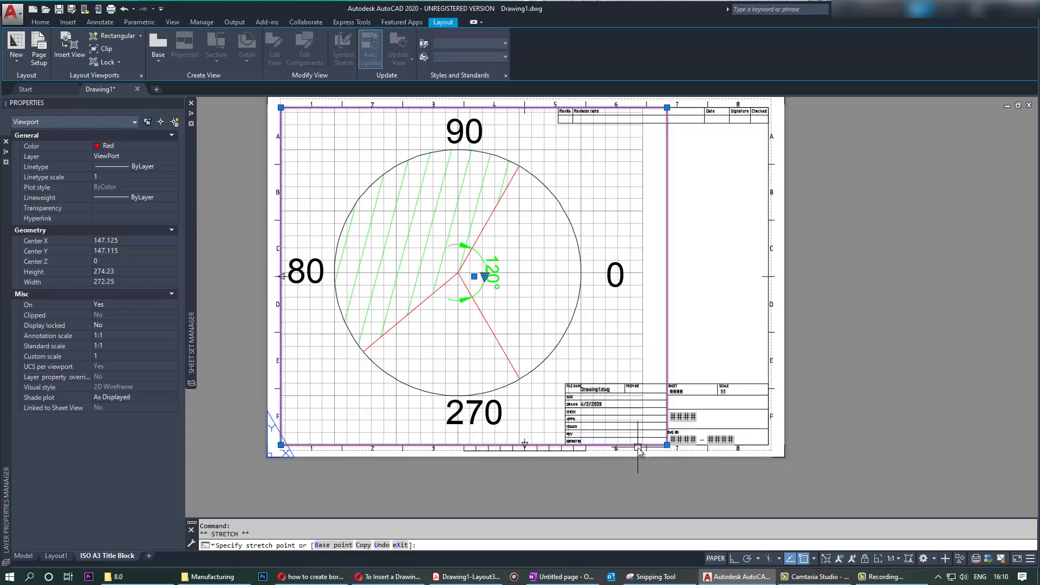
pyautogui.click(657, 108)
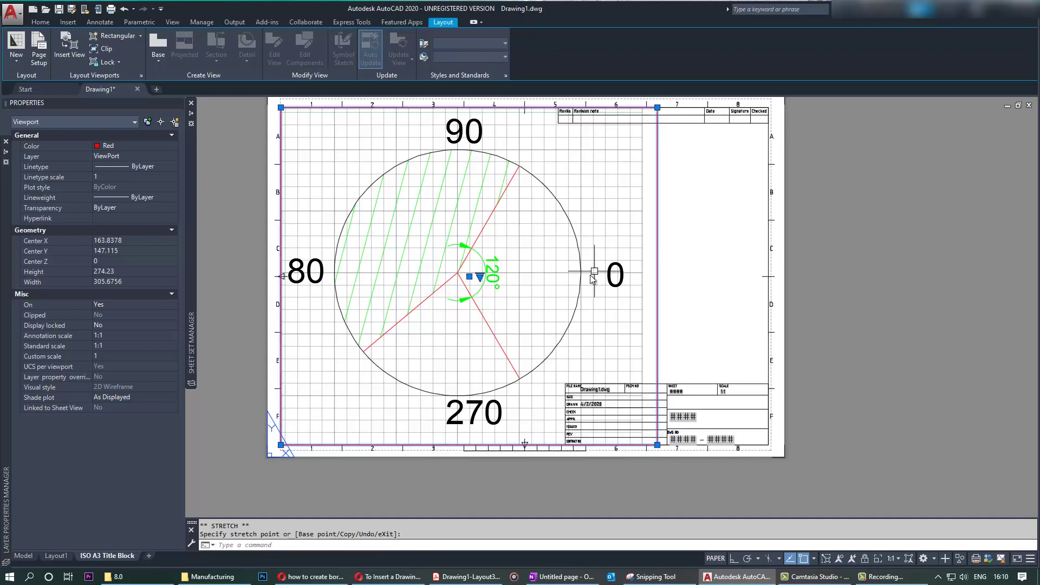
pyautogui.click(657, 108)
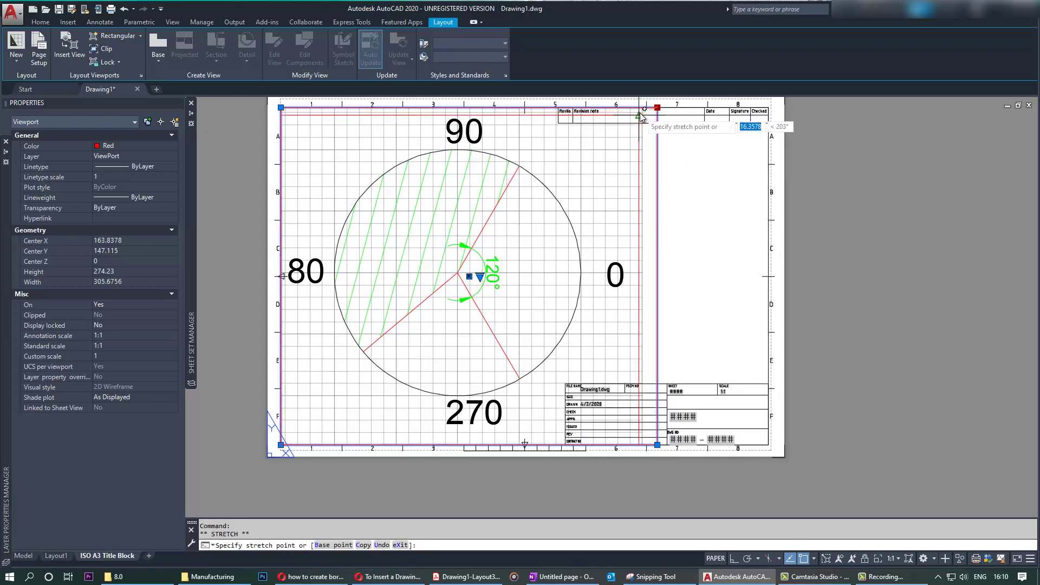
pyautogui.click(640, 116)
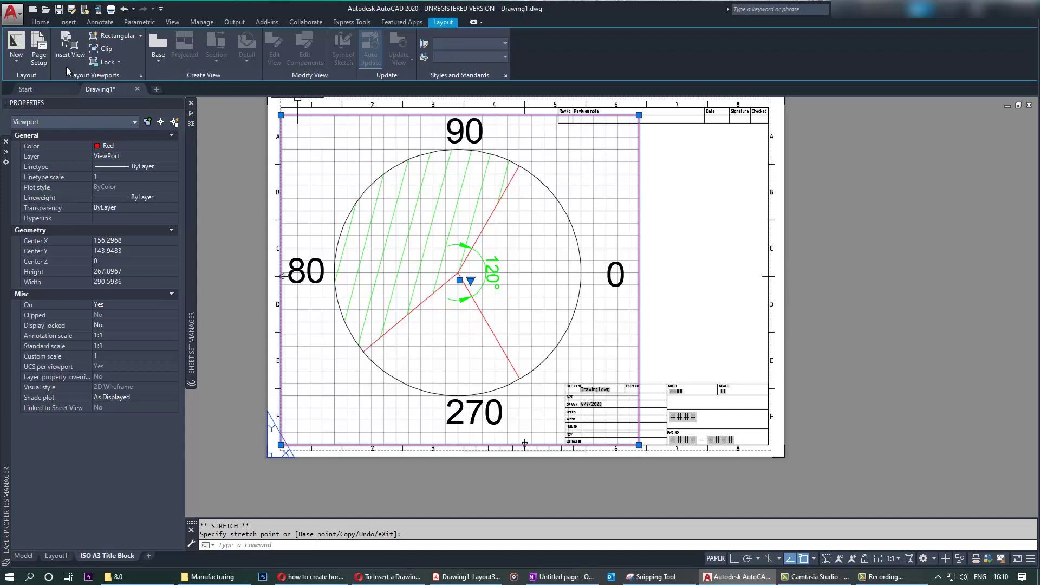
# Draw a second rectangular viewport in the empty area above the title block.
pyautogui.click(141, 37)
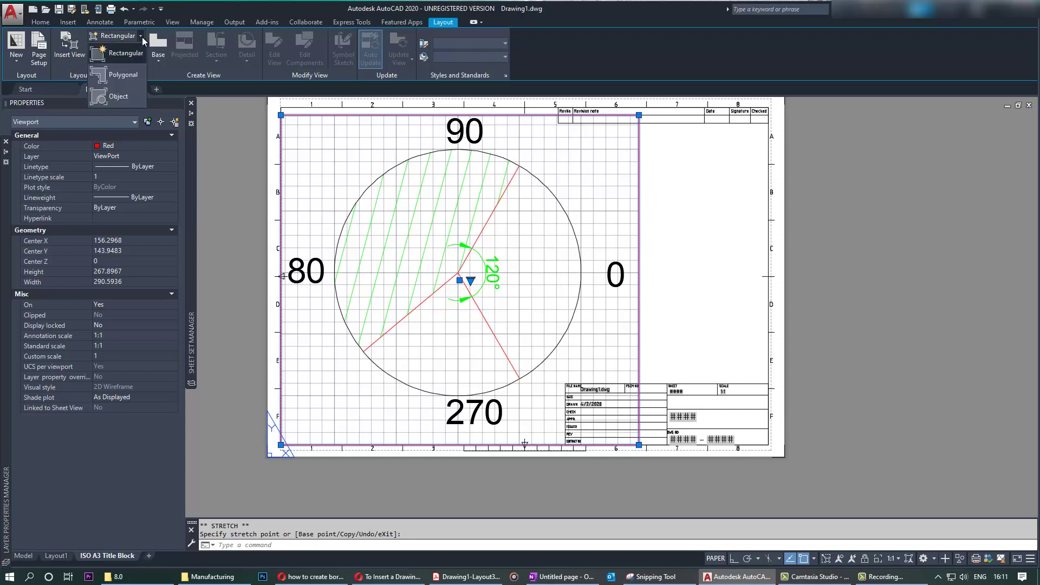
pyautogui.click(124, 56)
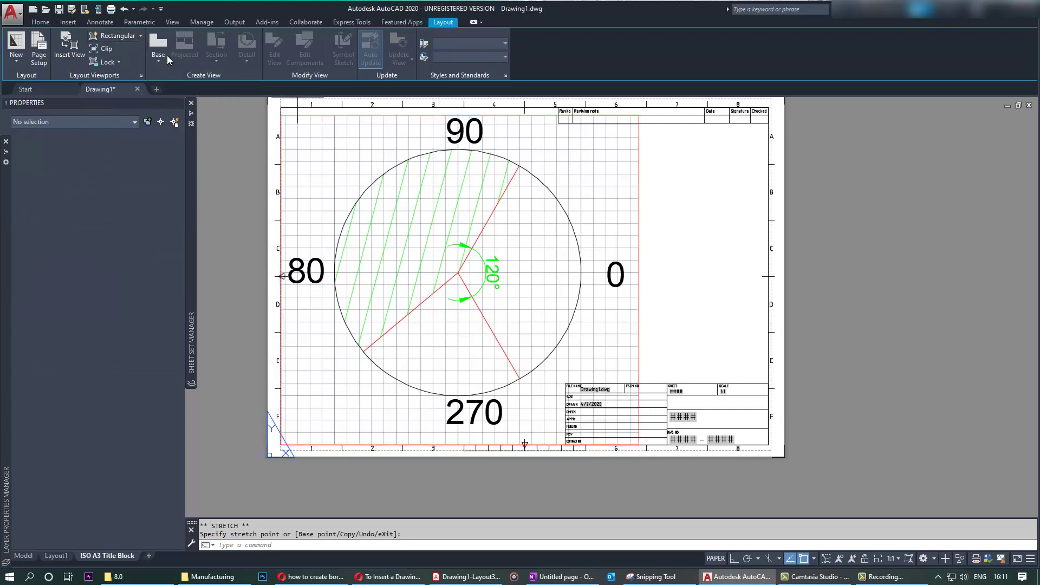
pyautogui.click(639, 123)
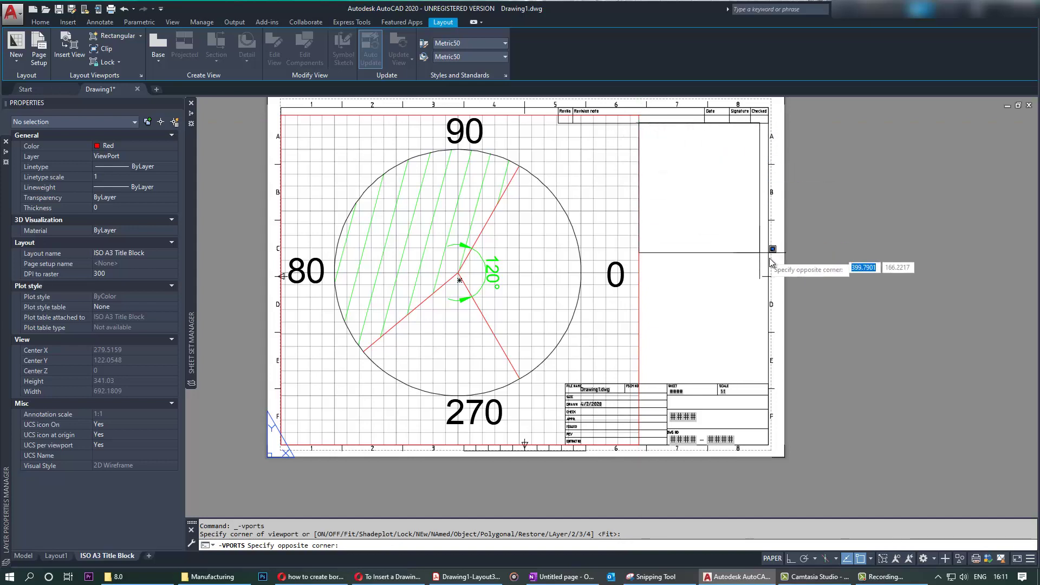
pyautogui.click(769, 278)
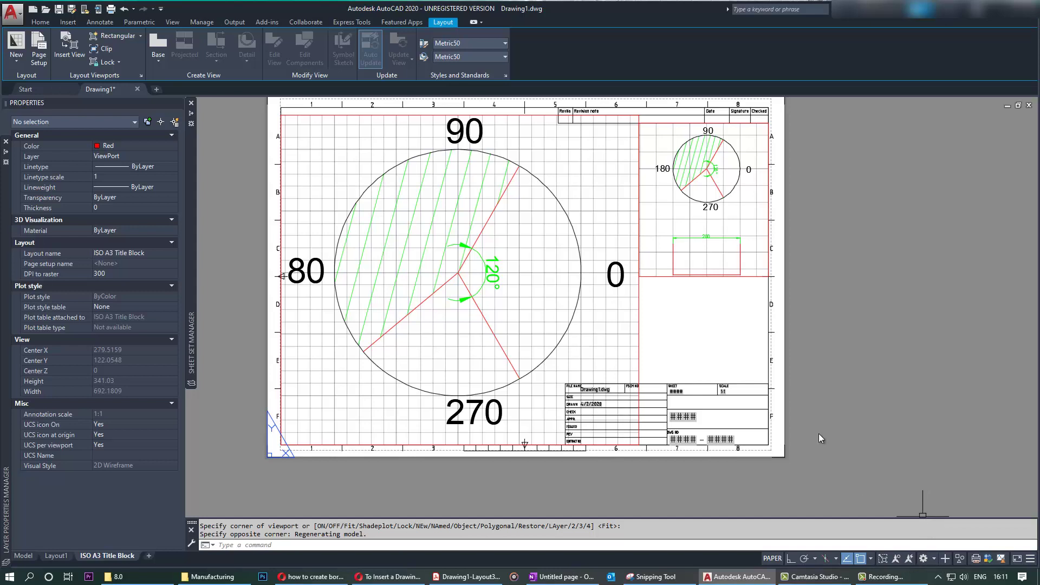
# Give the small right viewport a standard scale of 1:4.
pyautogui.click(665, 277)
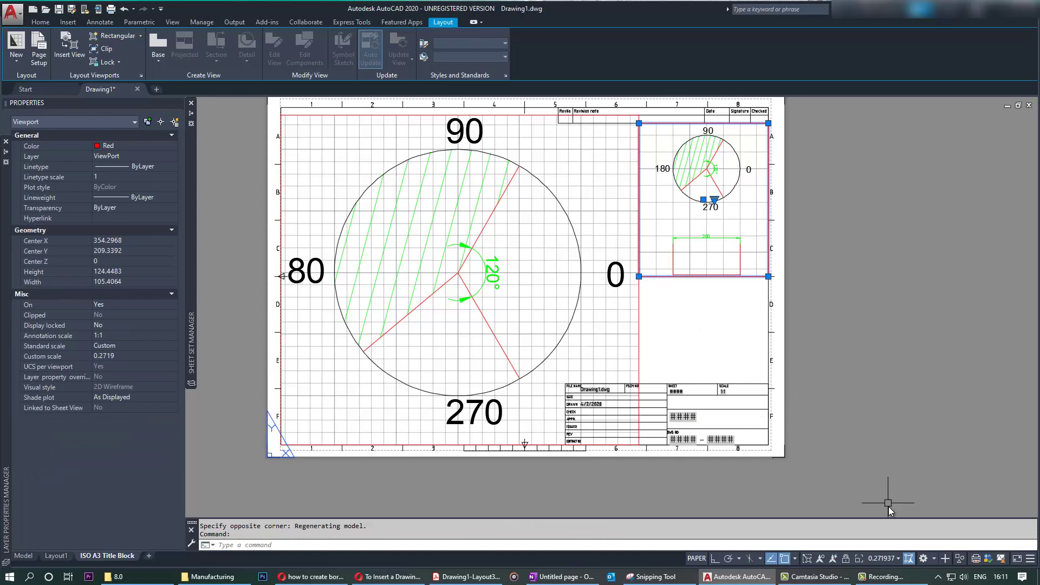
pyautogui.click(900, 559)
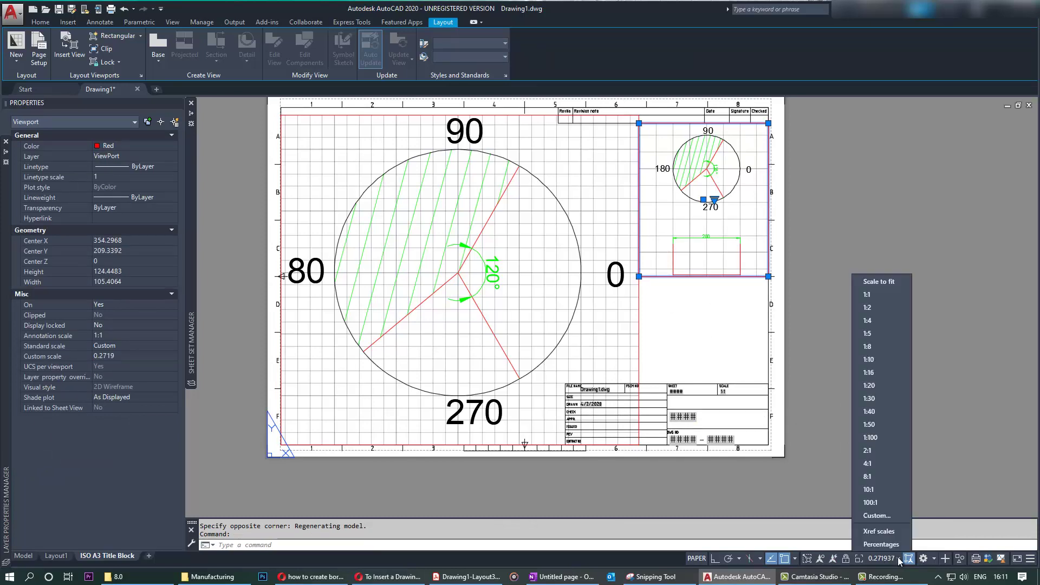
pyautogui.click(878, 321)
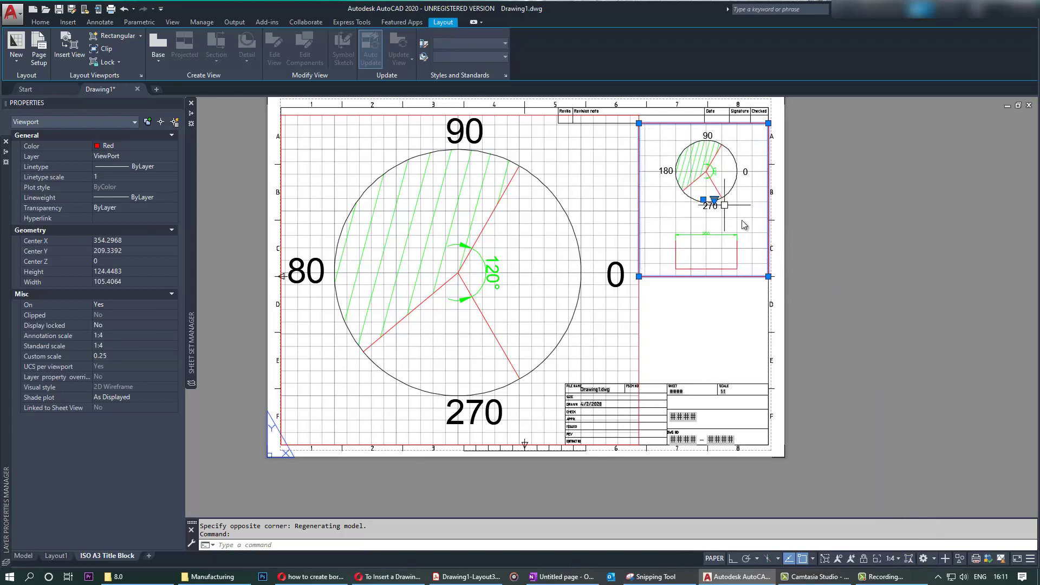
pyautogui.moveTo(744, 228); pyautogui.dragTo(745, 212, button='middle')
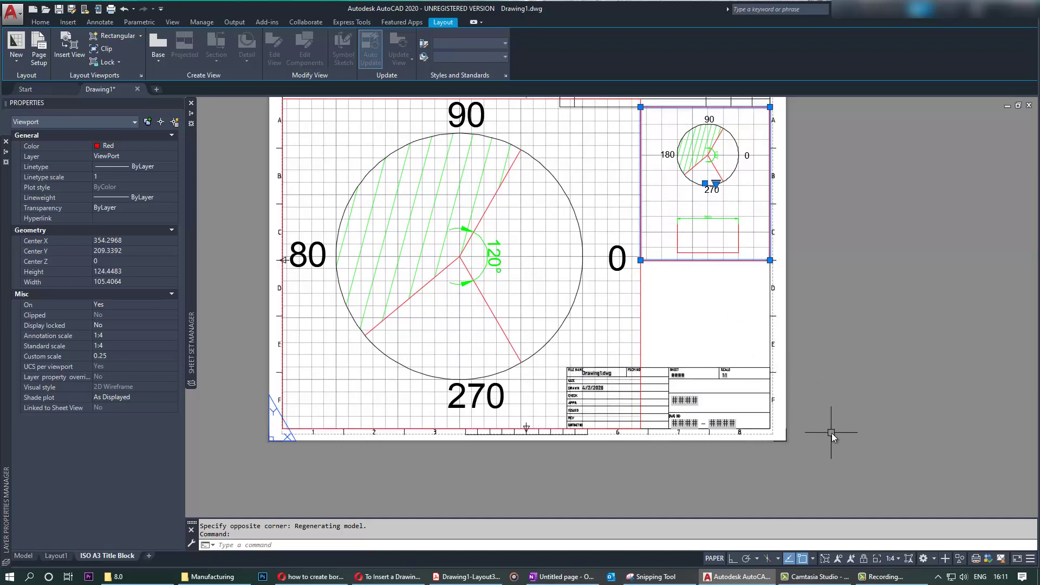
# In model space, pan the small viewport up so only the red rectangle shows near its top.
pyautogui.click(715, 559)
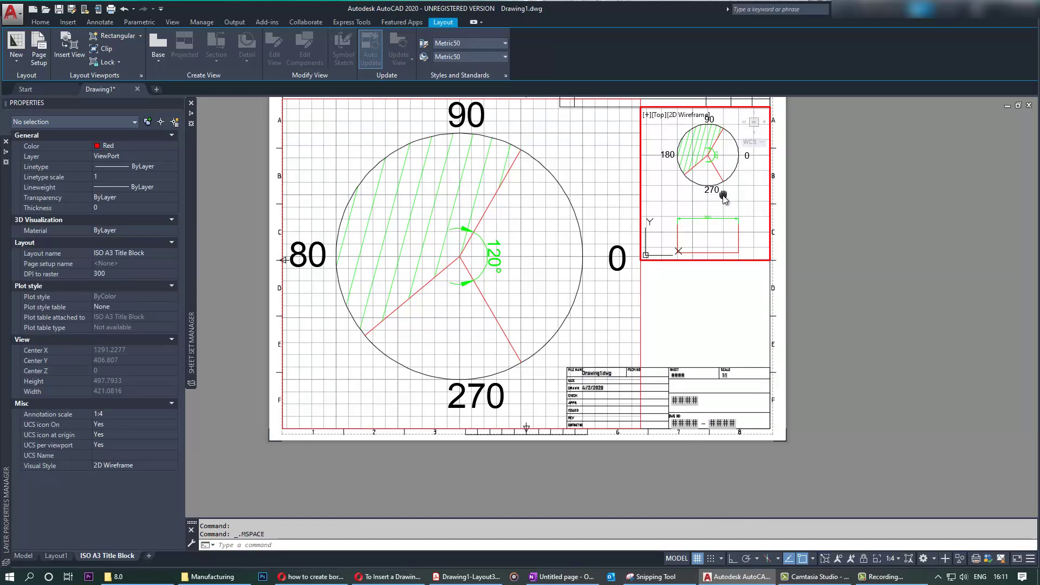
pyautogui.moveTo(723, 195); pyautogui.dragTo(724, 110, button='middle')
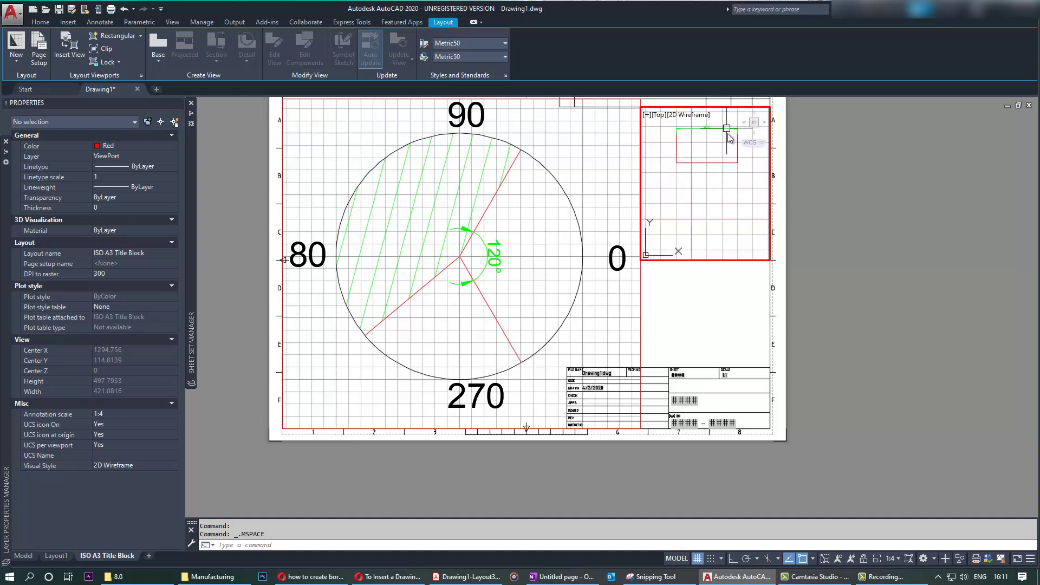
pyautogui.moveTo(721, 192); pyautogui.dragTo(720, 191, button='middle')
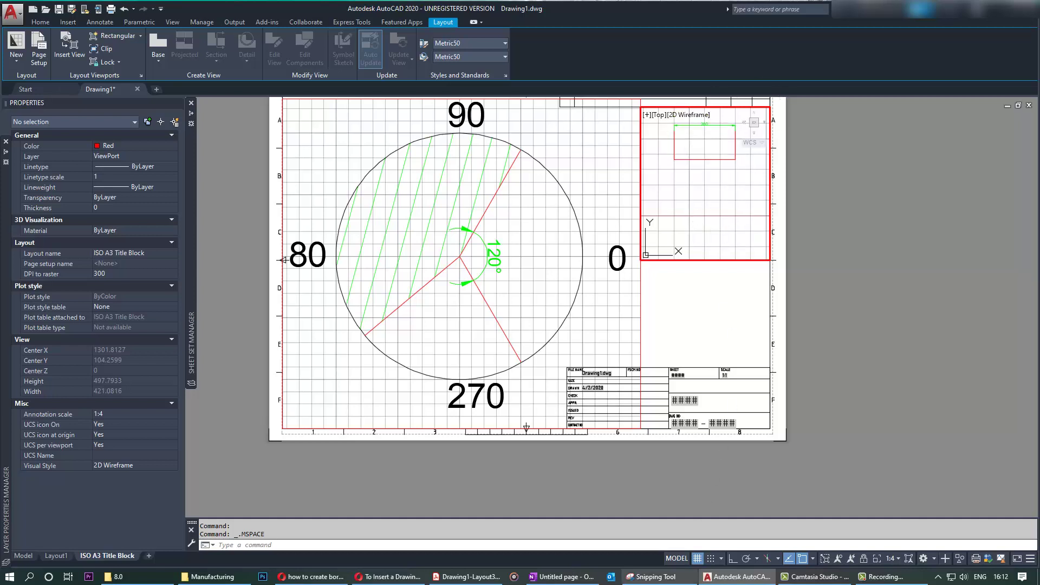
# Back in paper space, move the small viewport lower and shorten it to about 105.4 × 62.2 around the red rectangle.
pyautogui.click(676, 558)
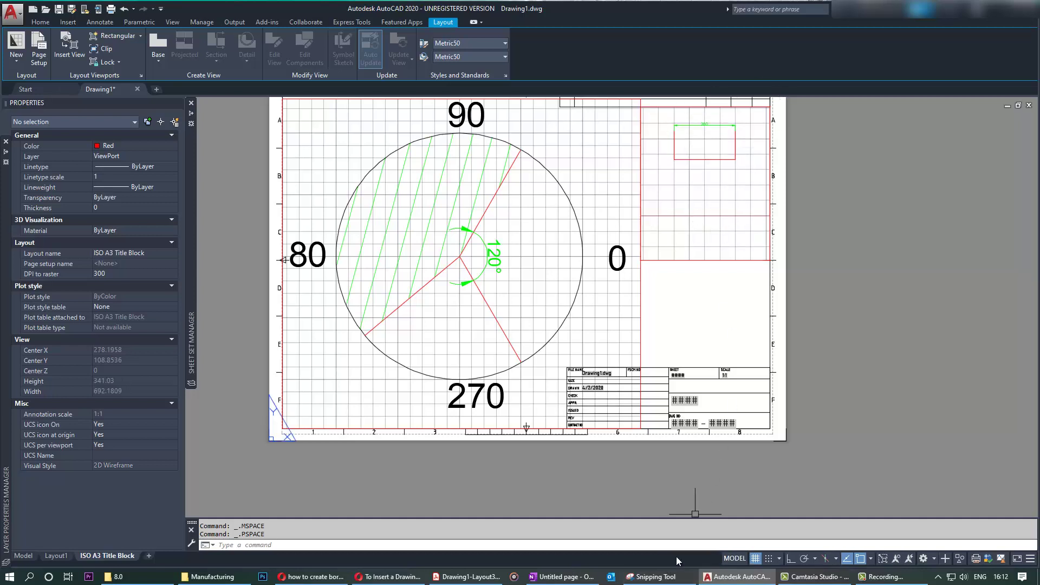
pyautogui.click(707, 260)
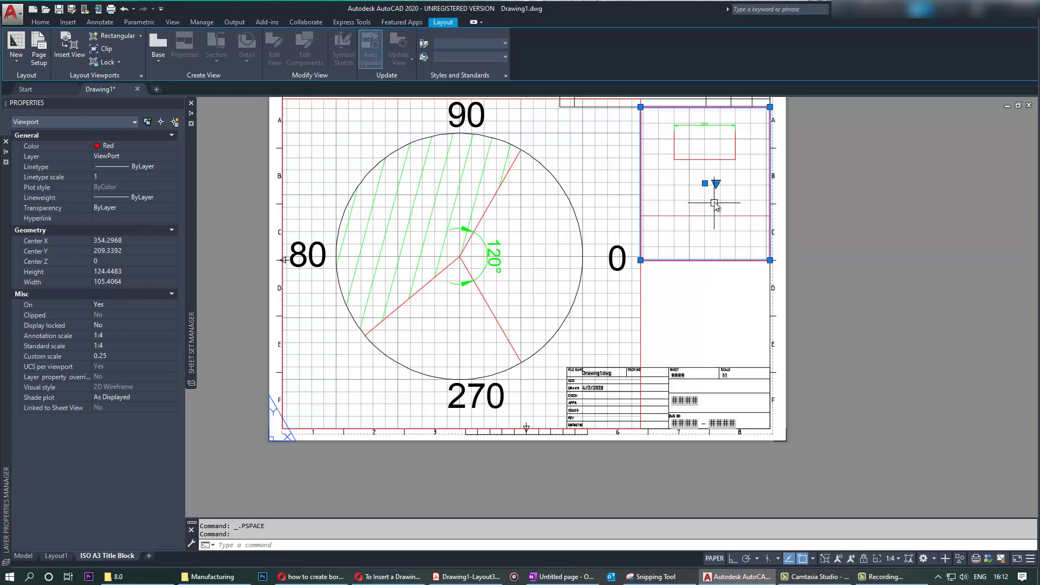
pyautogui.click(705, 183)
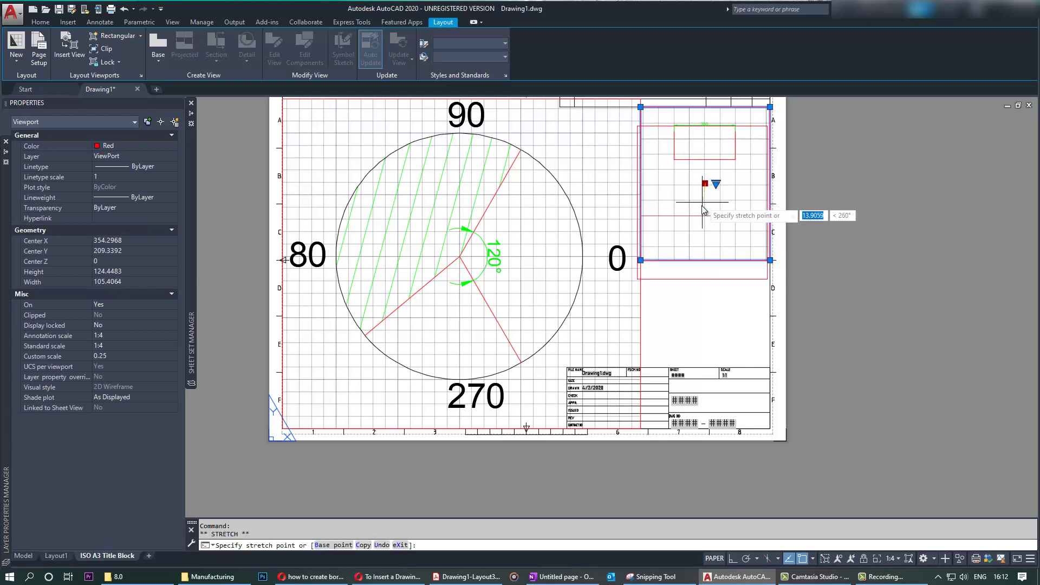
pyautogui.click(706, 261)
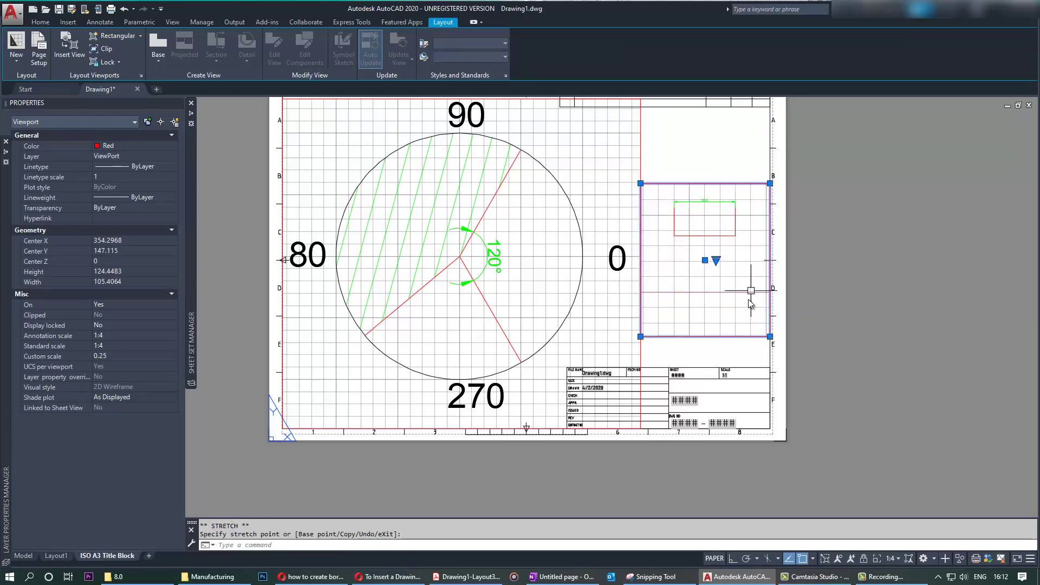
pyautogui.click(770, 336)
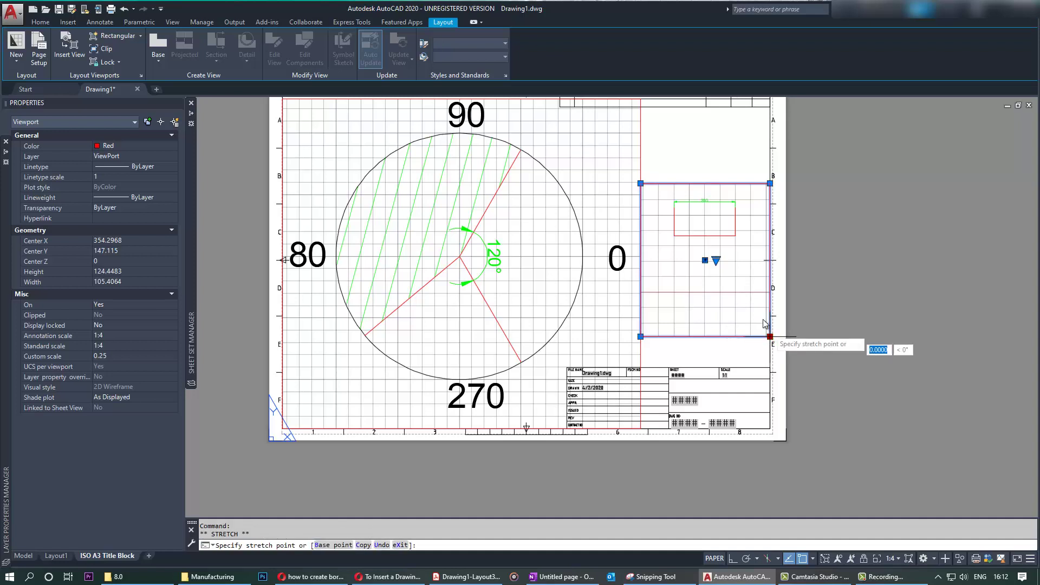
pyautogui.click(770, 261)
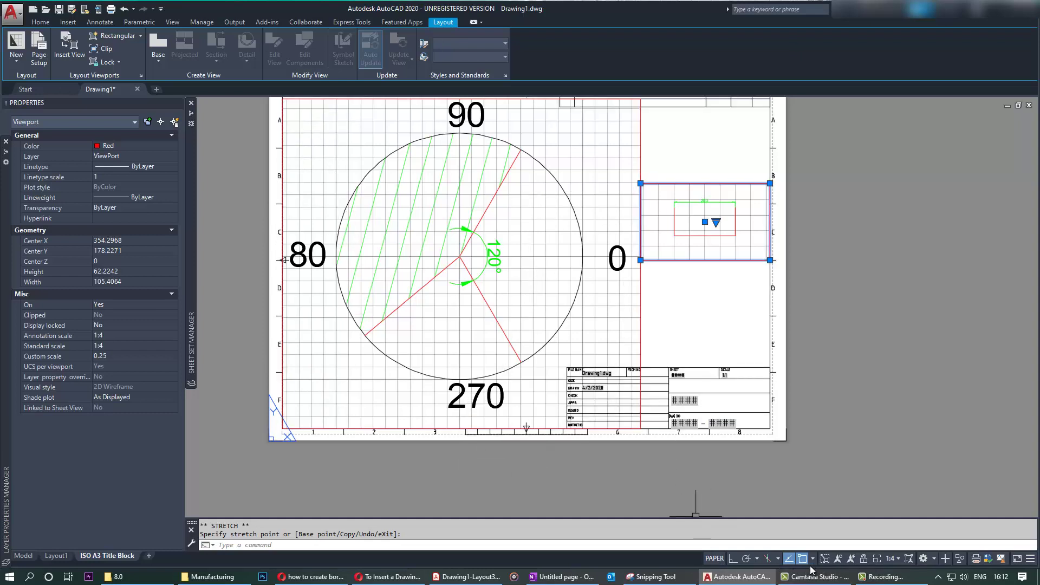
# Turn off the grid inside the small and large viewports, undoing an accidental zoom out.
pyautogui.click(642, 342)
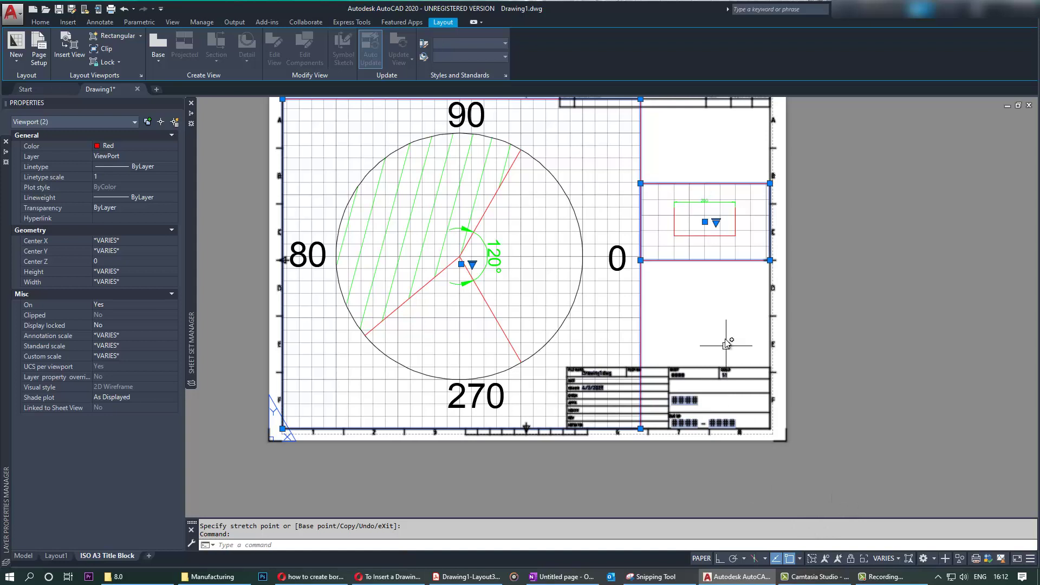
pyautogui.press('Escape')
pyautogui.click(632, 293)
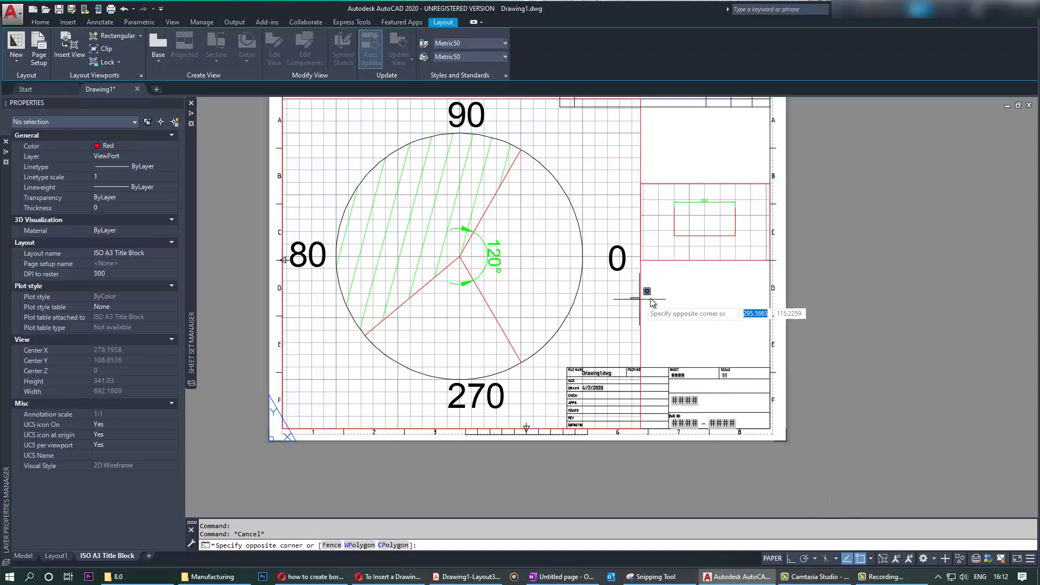
pyautogui.click(773, 559)
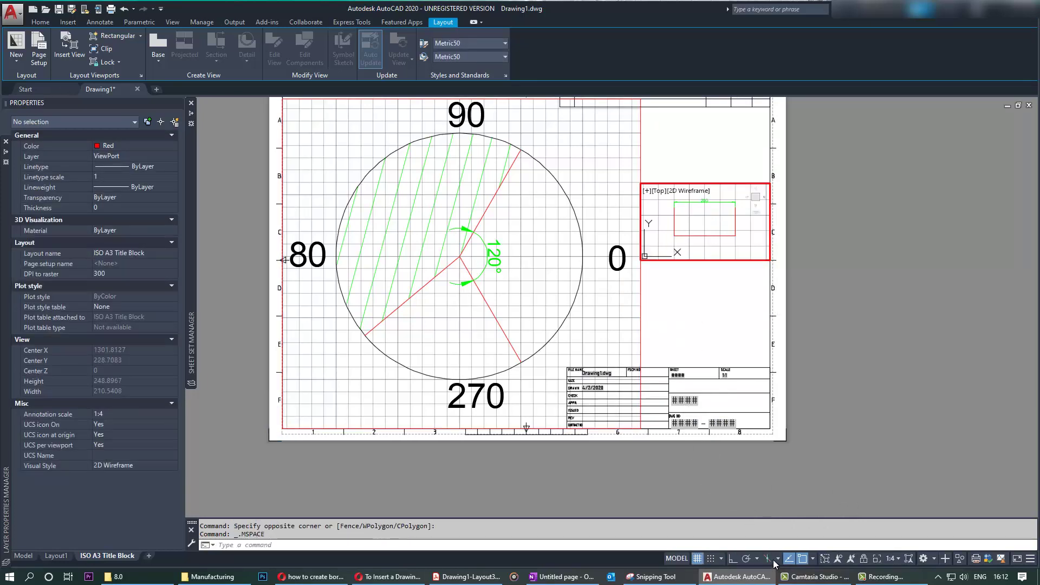
pyautogui.click(698, 559)
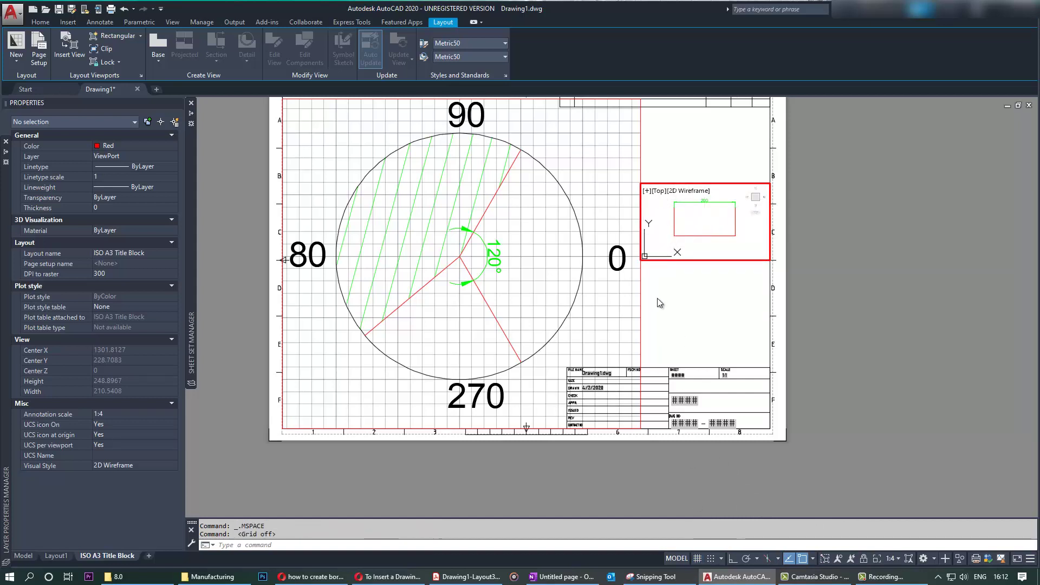
pyautogui.click(640, 310)
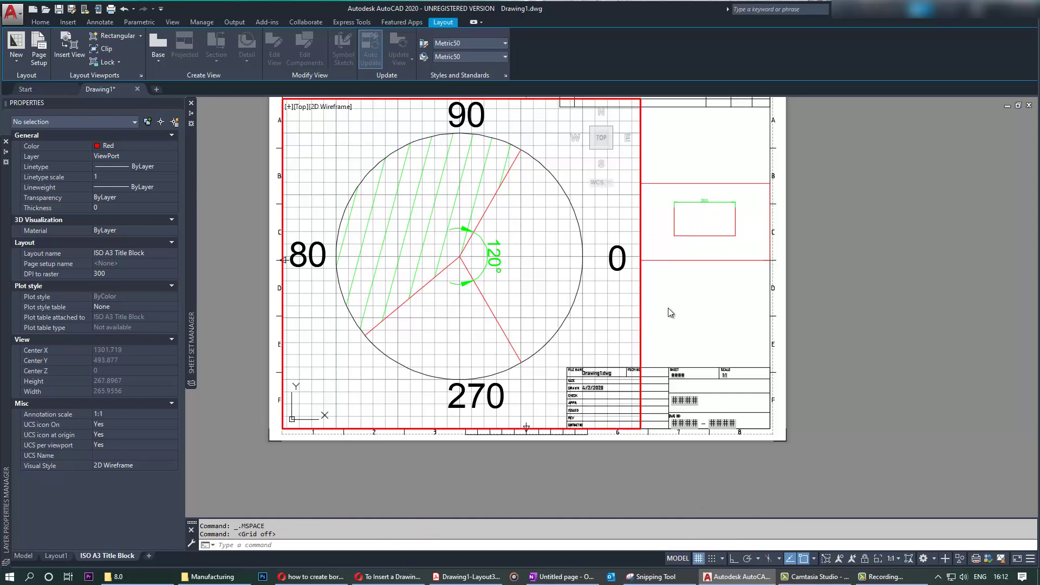
pyautogui.click(698, 559)
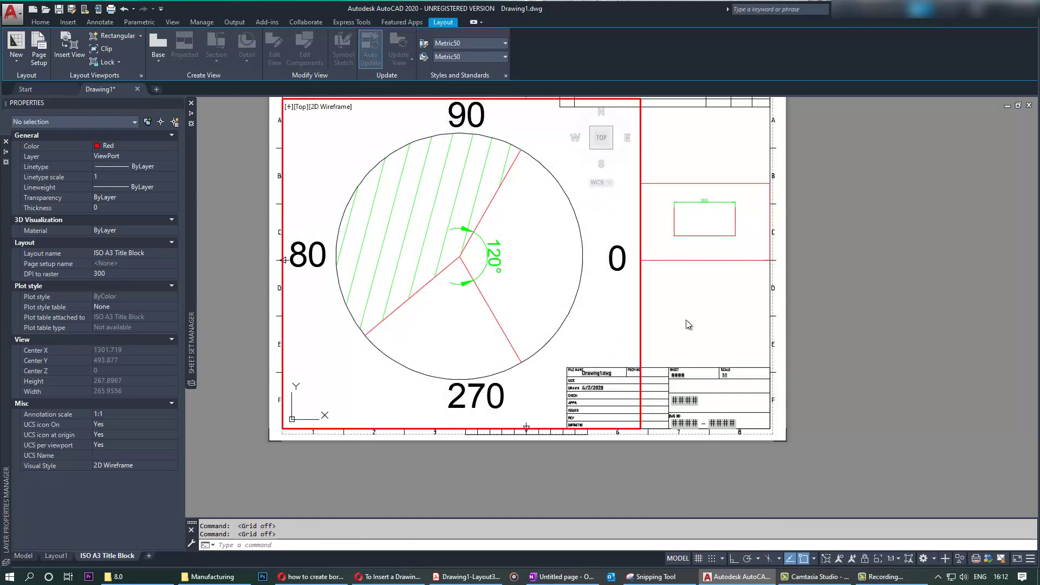
pyautogui.scroll(-2, 690, 299)
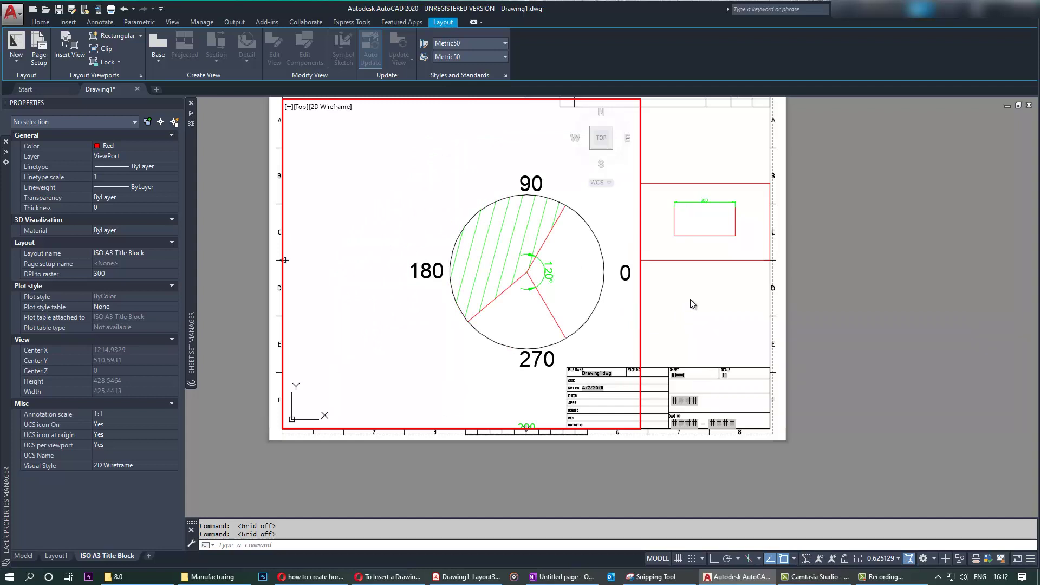
pyautogui.hotkey('ctrl', 'z')
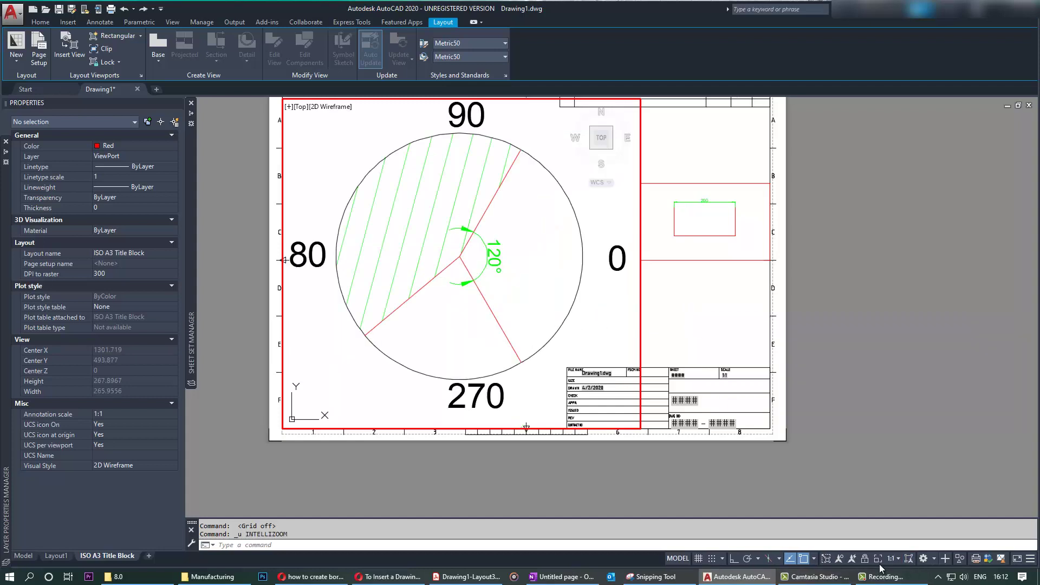
pyautogui.click(685, 561)
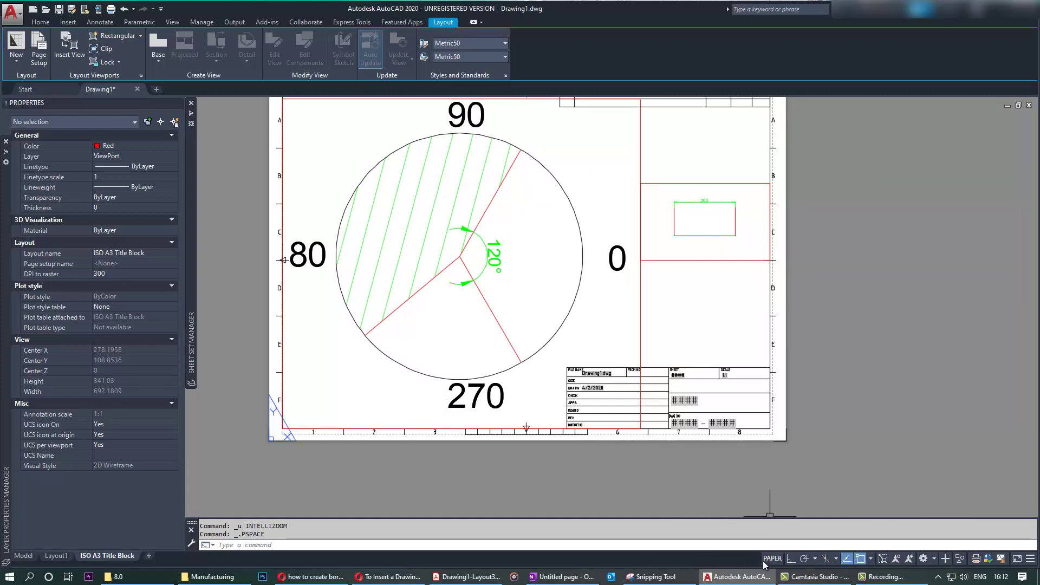
pyautogui.scroll(-2, 754, 268)
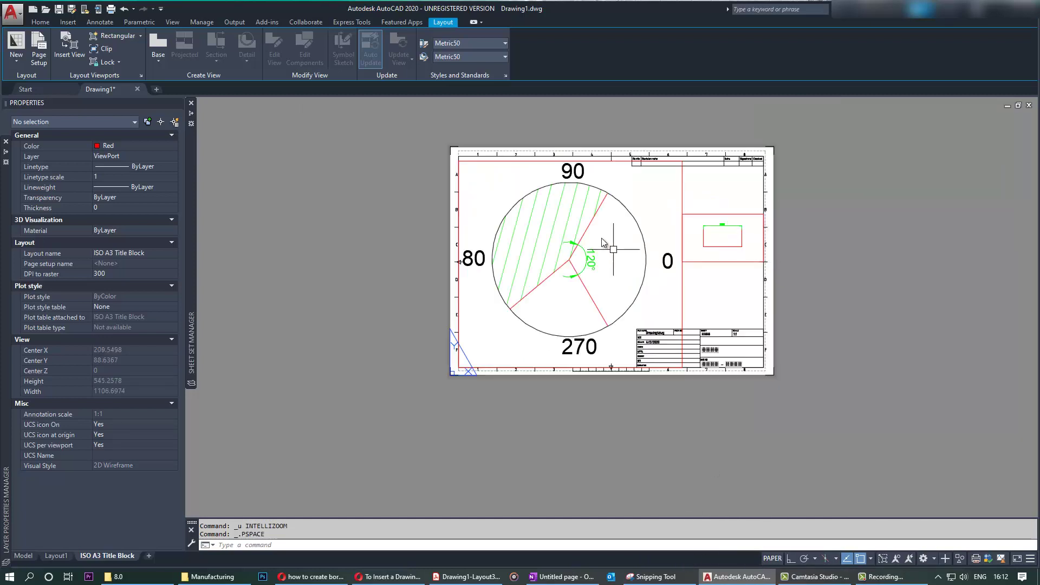
pyautogui.scroll(3, 650, 233)
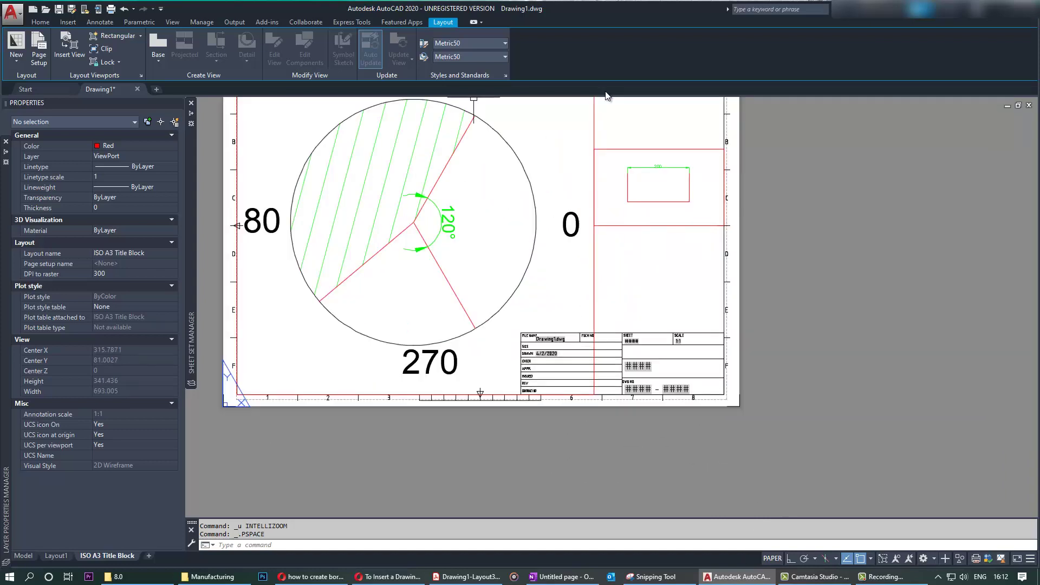
pyautogui.scroll(-2, 697, 302)
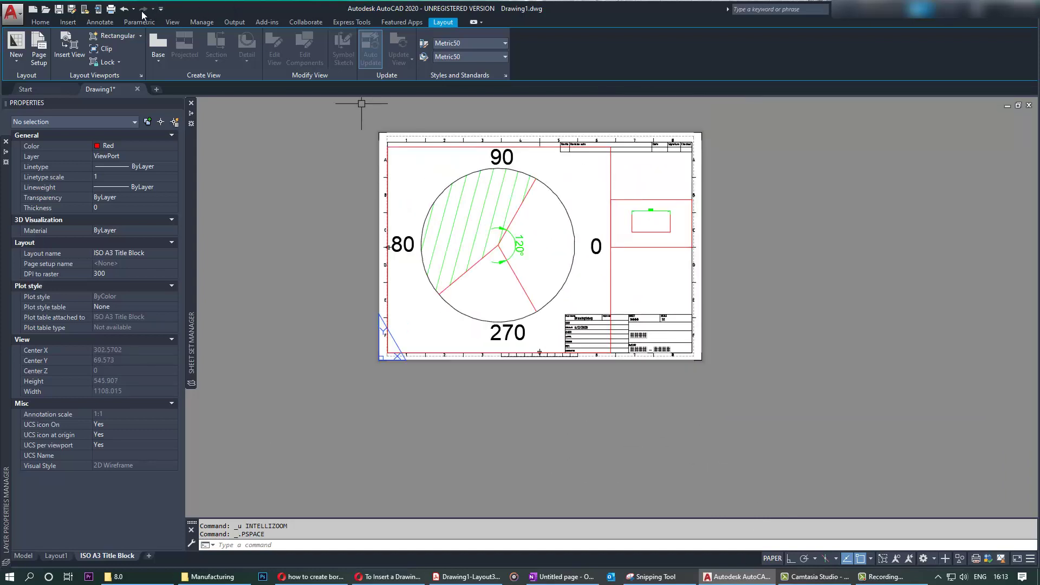
pyautogui.click(111, 8)
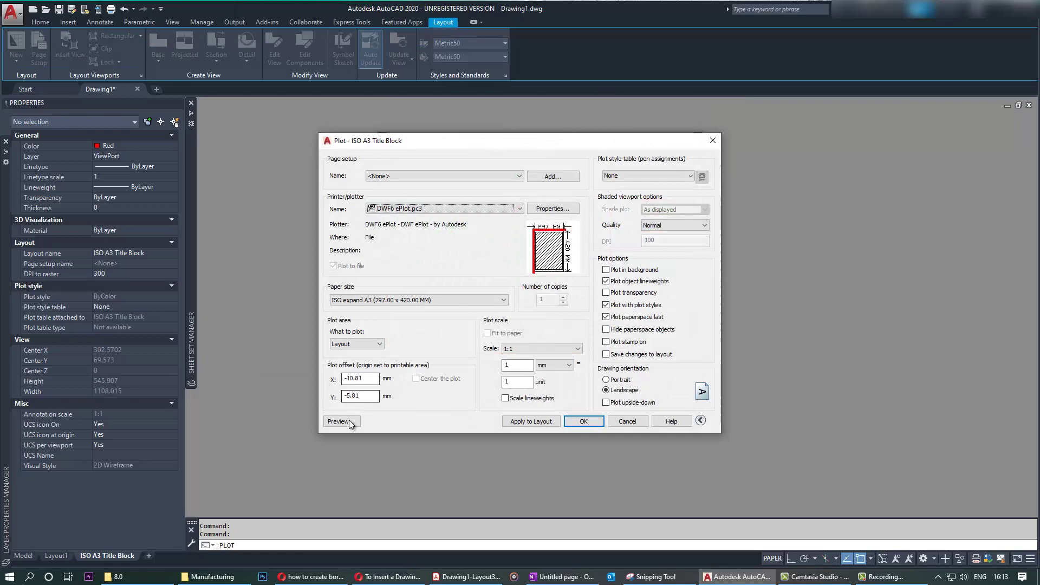
pyautogui.click(344, 424)
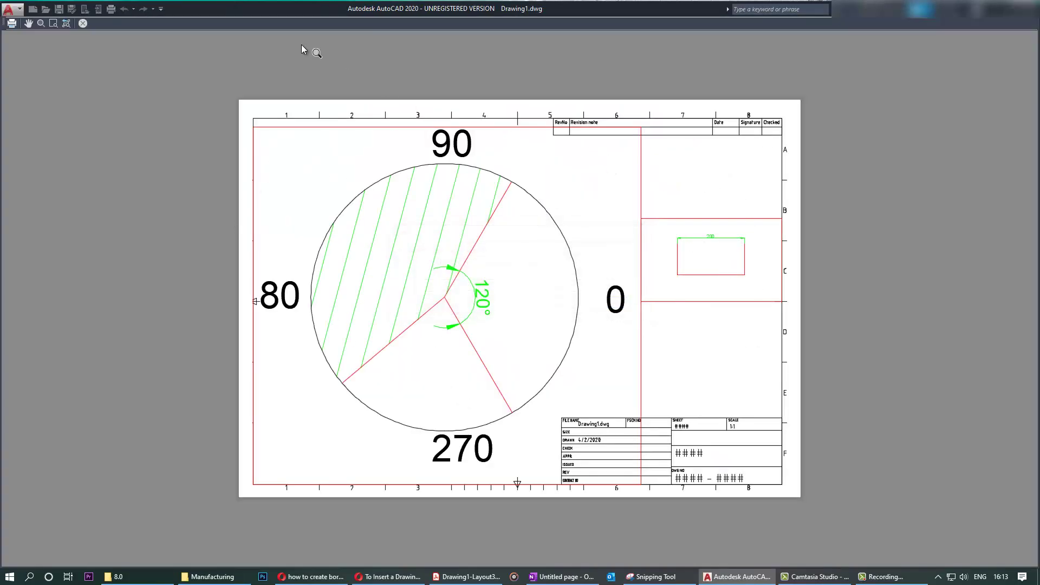
pyautogui.press('Escape')
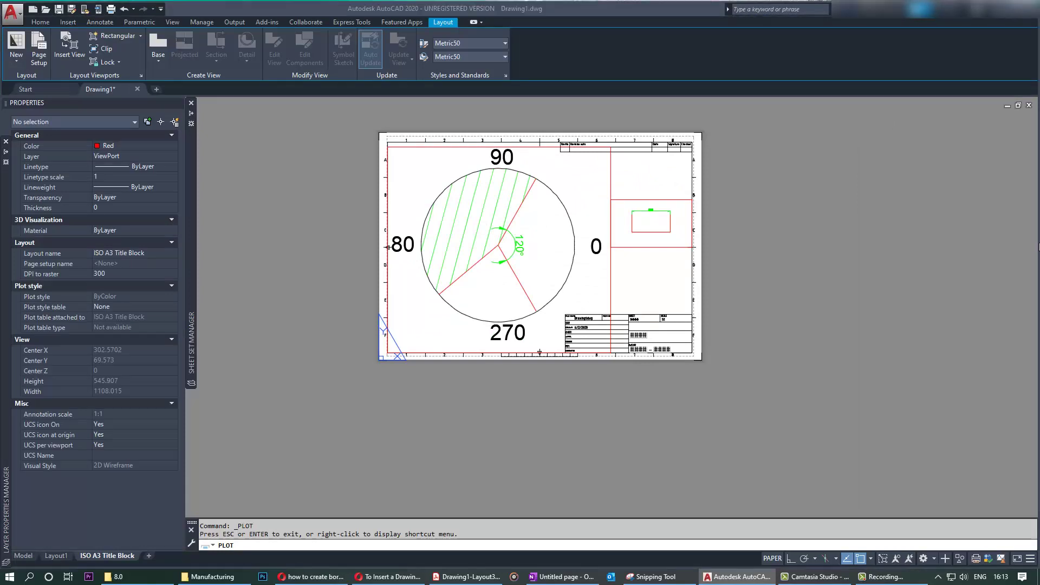
# Close the Plot dialog and try freezing the ViewPort layer, dismissing the cannot-freeze-current-layer warning.
pyautogui.click(711, 142)
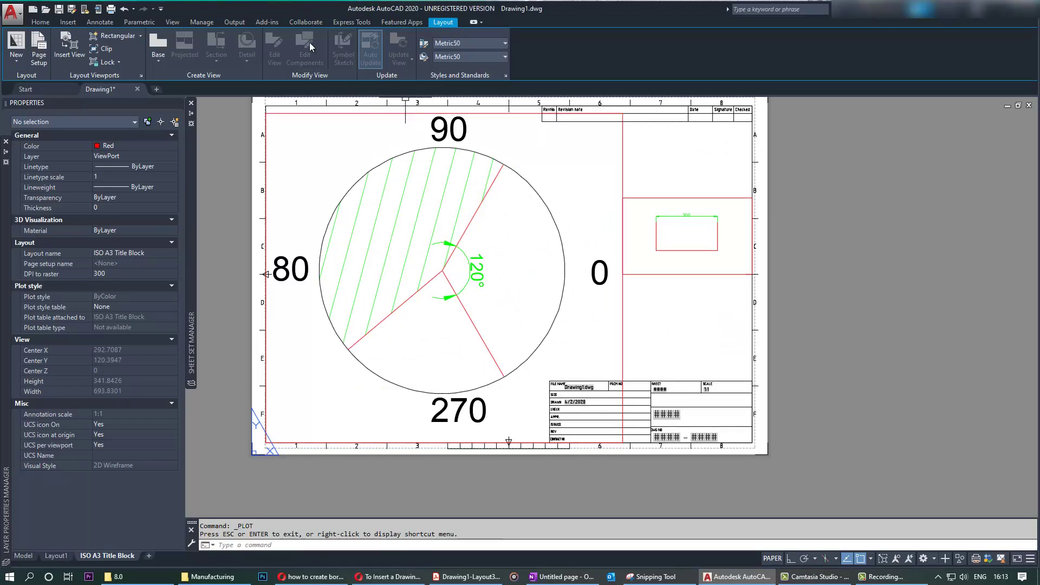
pyautogui.click(45, 24)
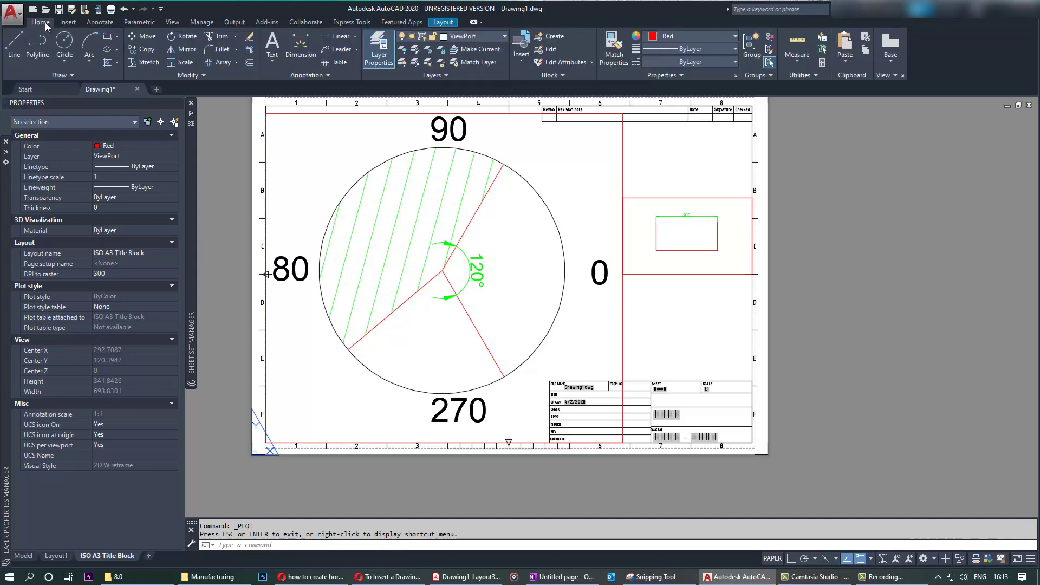
pyautogui.click(412, 39)
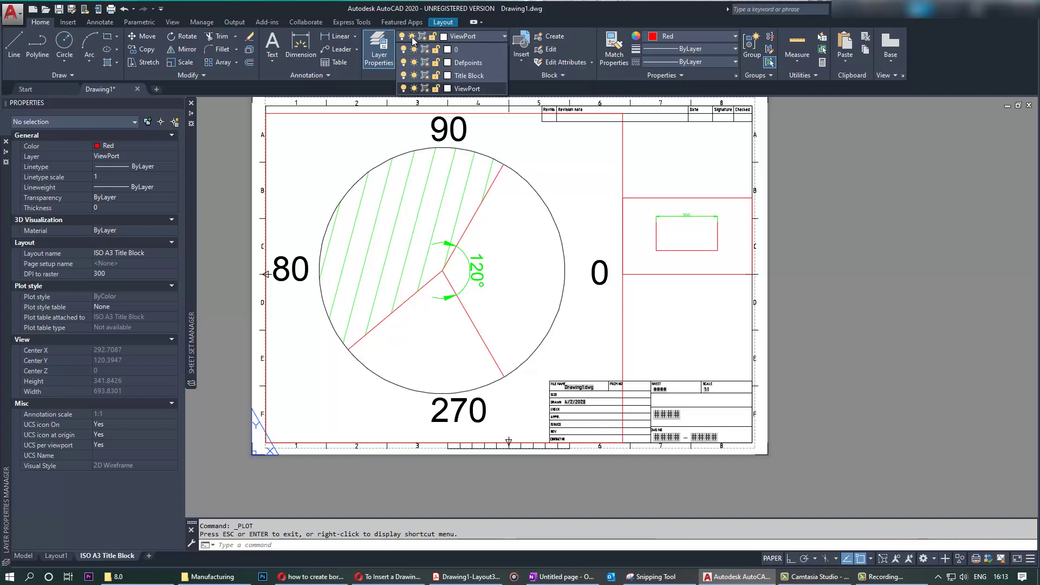
pyautogui.click(415, 89)
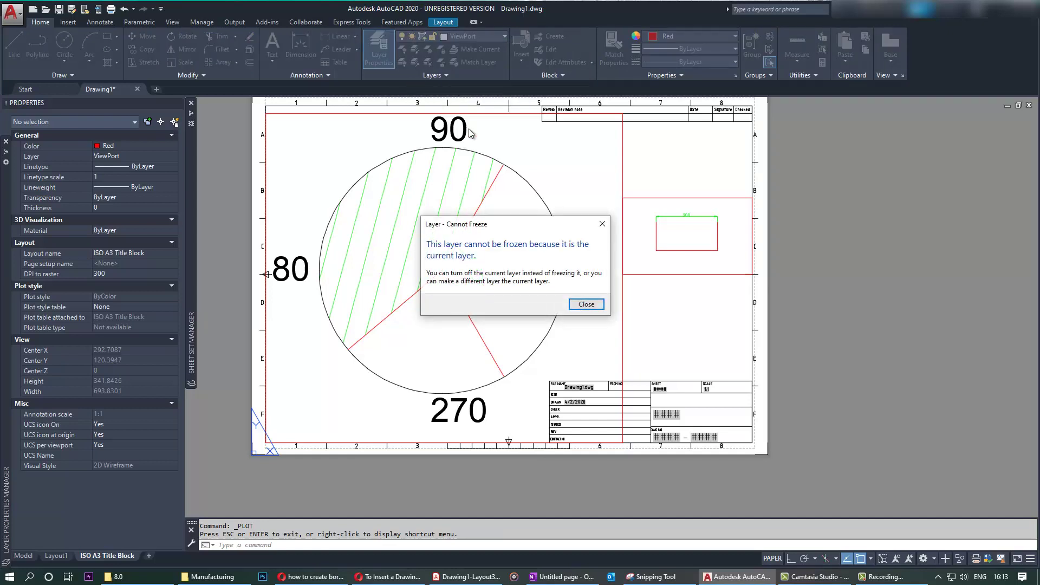
pyautogui.click(585, 303)
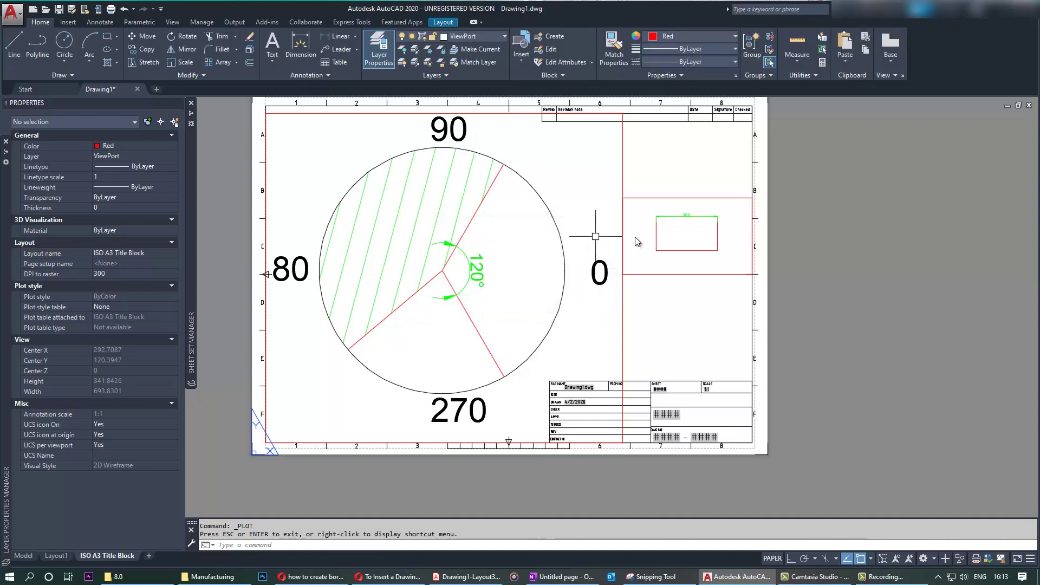
# Make layer 0 current, then freeze the ViewPort layer to hide the viewport borders.
pyautogui.click(484, 38)
pyautogui.click(465, 49)
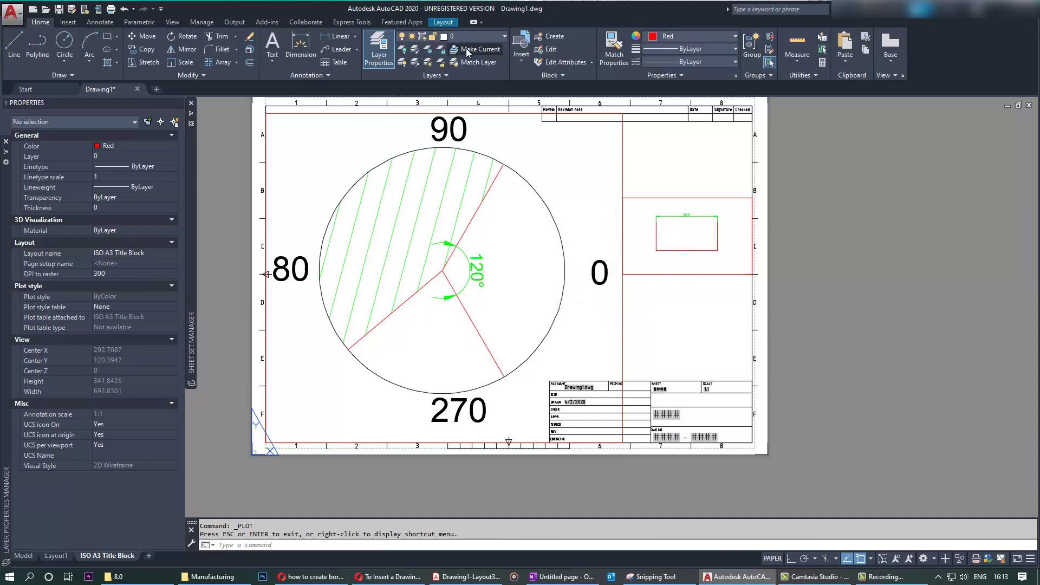
pyautogui.click(507, 37)
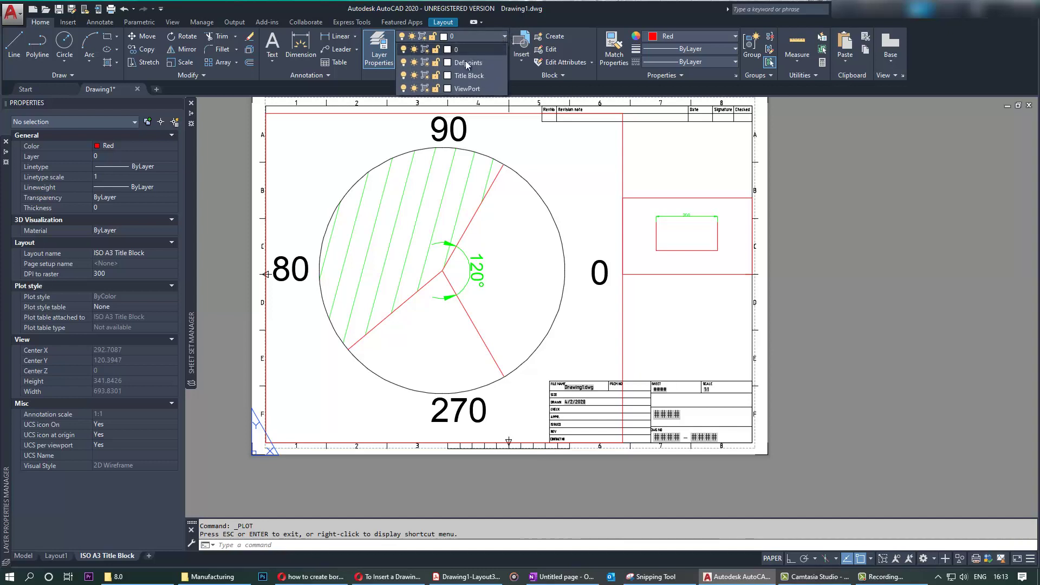
pyautogui.click(415, 89)
pyautogui.click(648, 320)
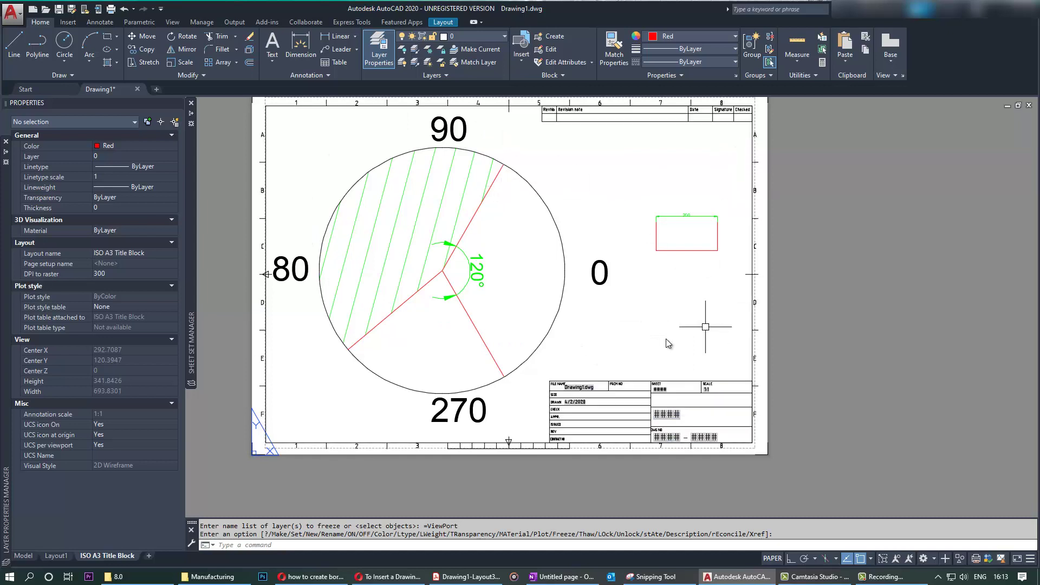
pyautogui.scroll(1, 601, 423)
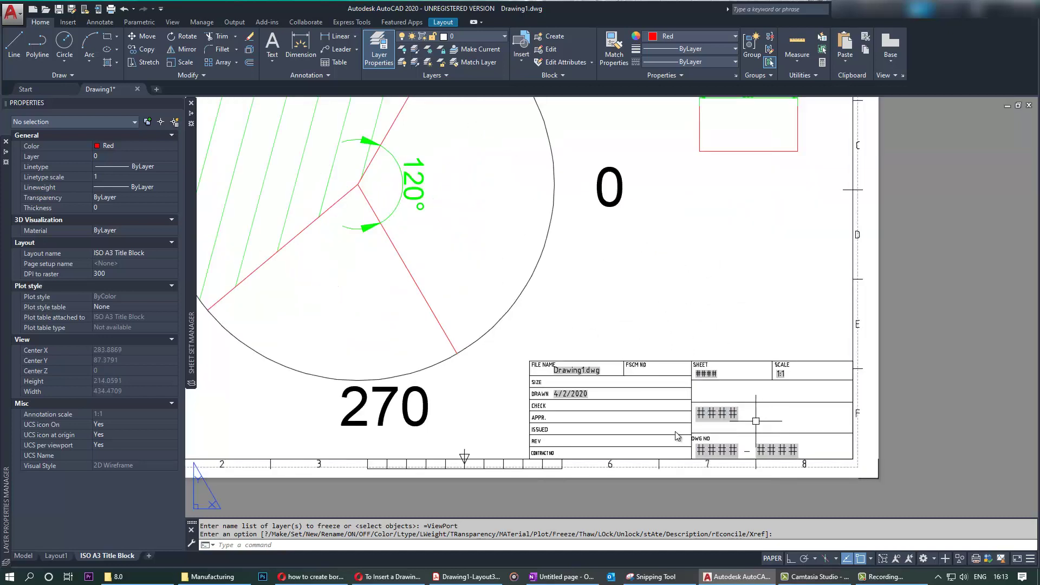
pyautogui.scroll(1, 742, 411)
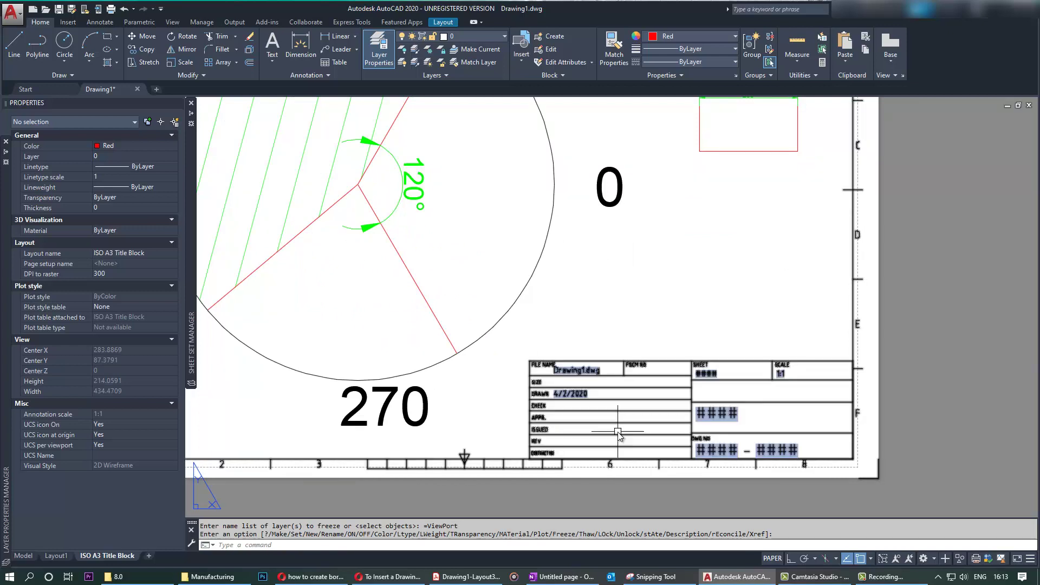
pyautogui.scroll(-2, 618, 430)
pyautogui.scroll(2, 731, 395)
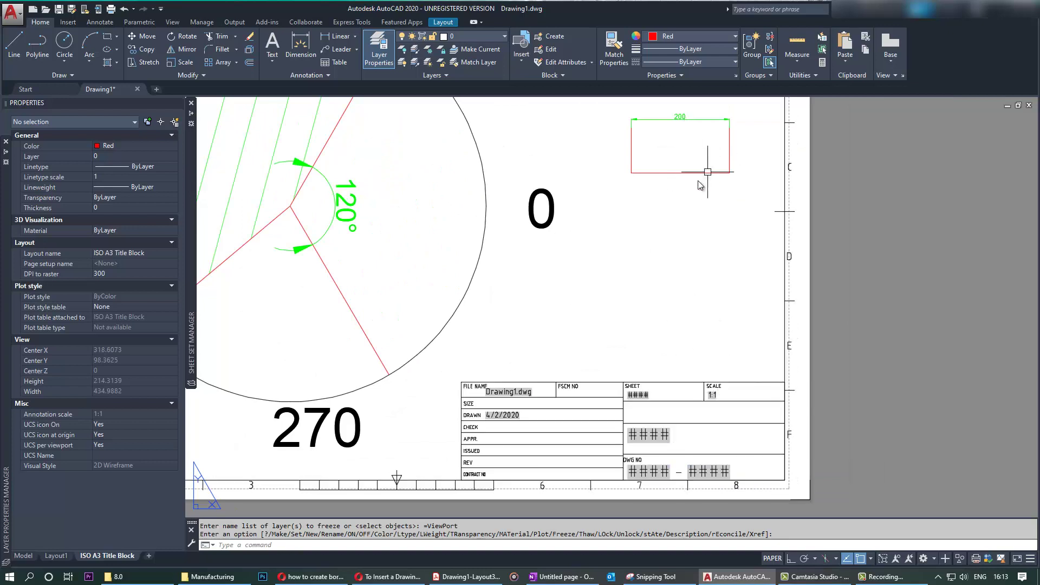
pyautogui.scroll(-2, 652, 251)
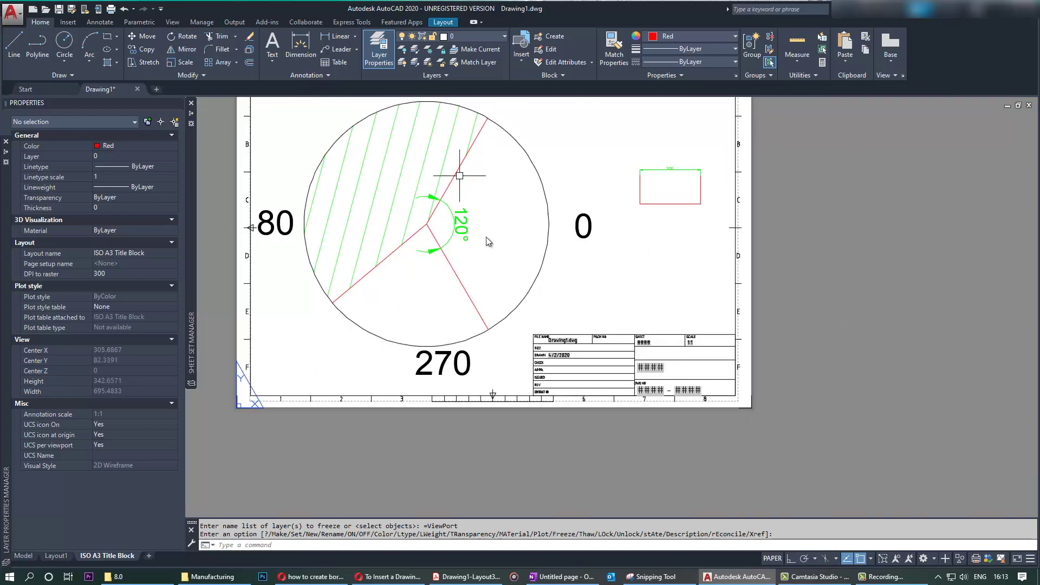
pyautogui.scroll(-1, 539, 209)
pyautogui.scroll(1, 554, 163)
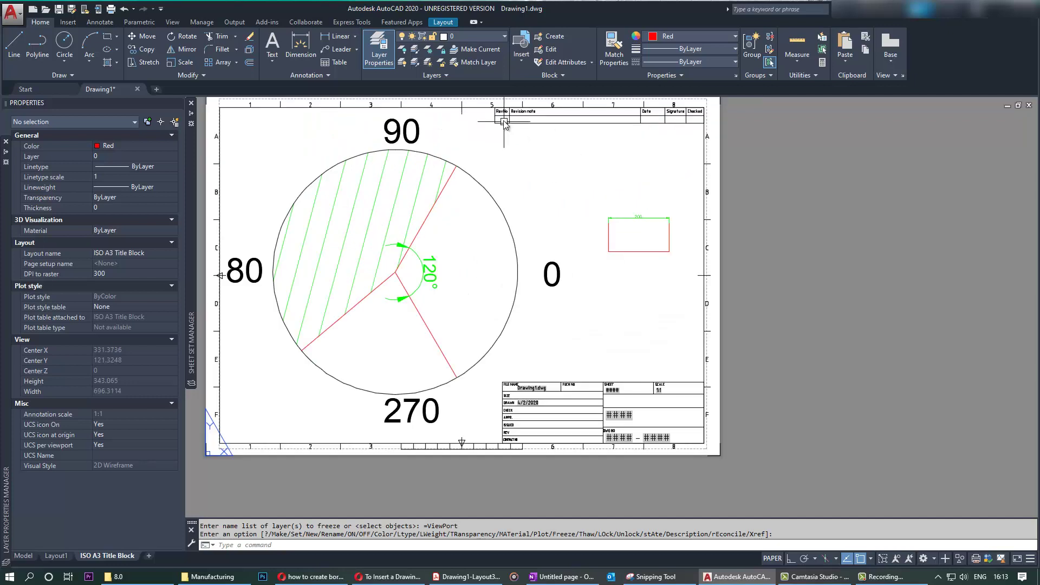
pyautogui.scroll(-1, 453, 274)
pyautogui.scroll(1, 464, 255)
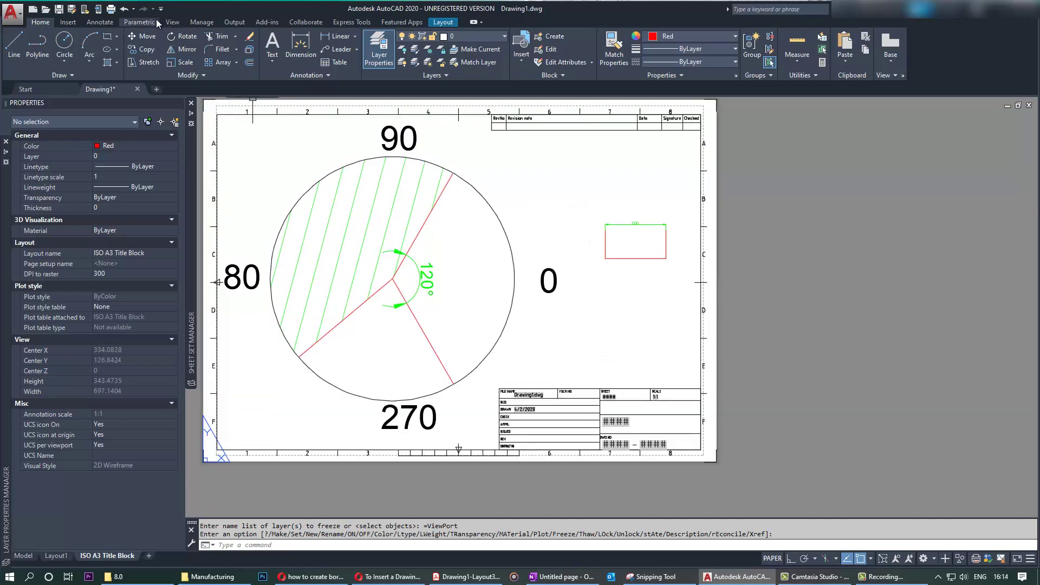
# Plot with monochrome.ctb, Layout area and ISO expand A3 paper, applying these settings to the layout.
pyautogui.click(111, 9)
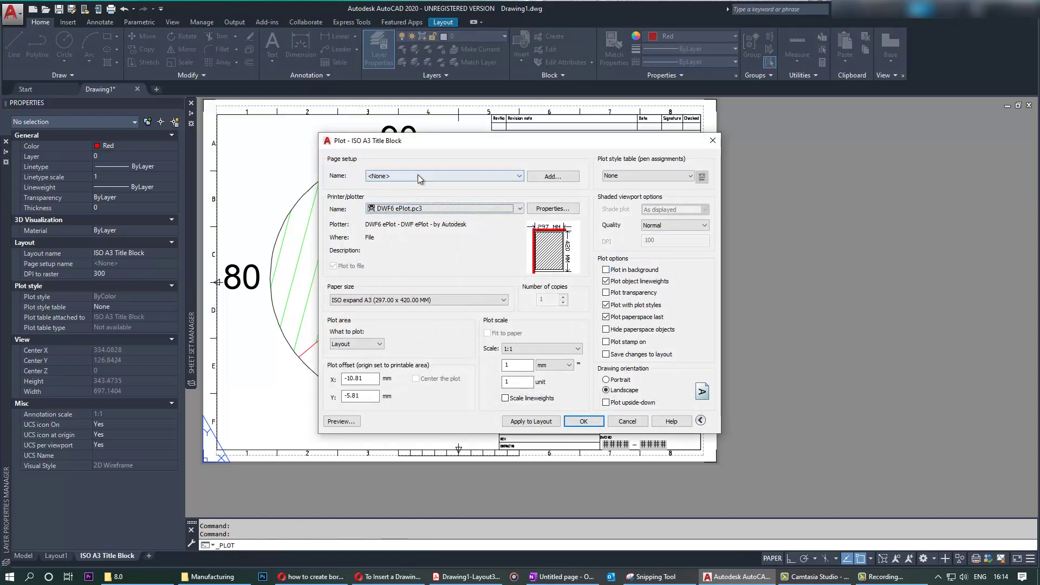
pyautogui.click(671, 177)
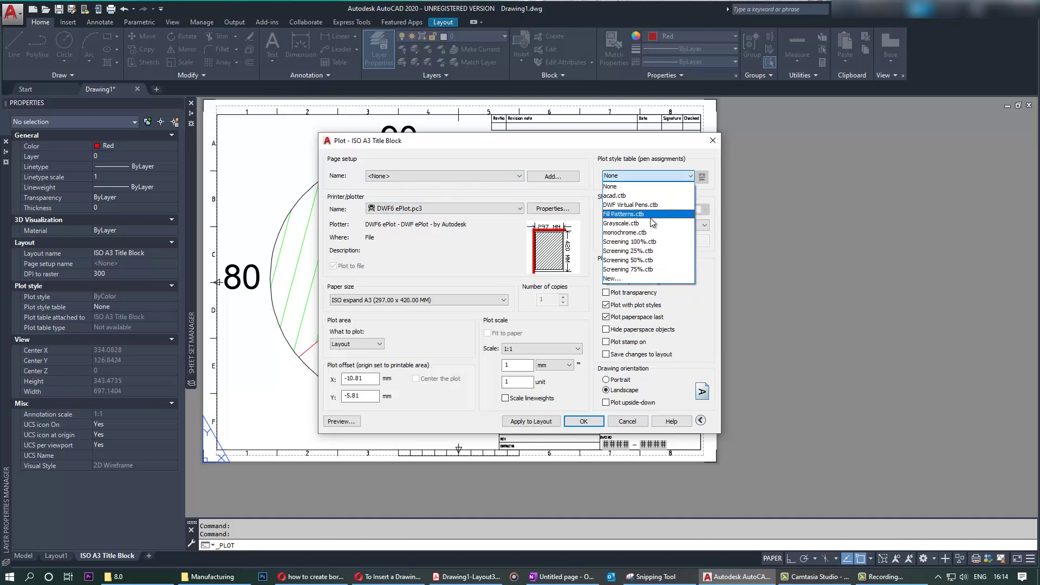
pyautogui.click(637, 232)
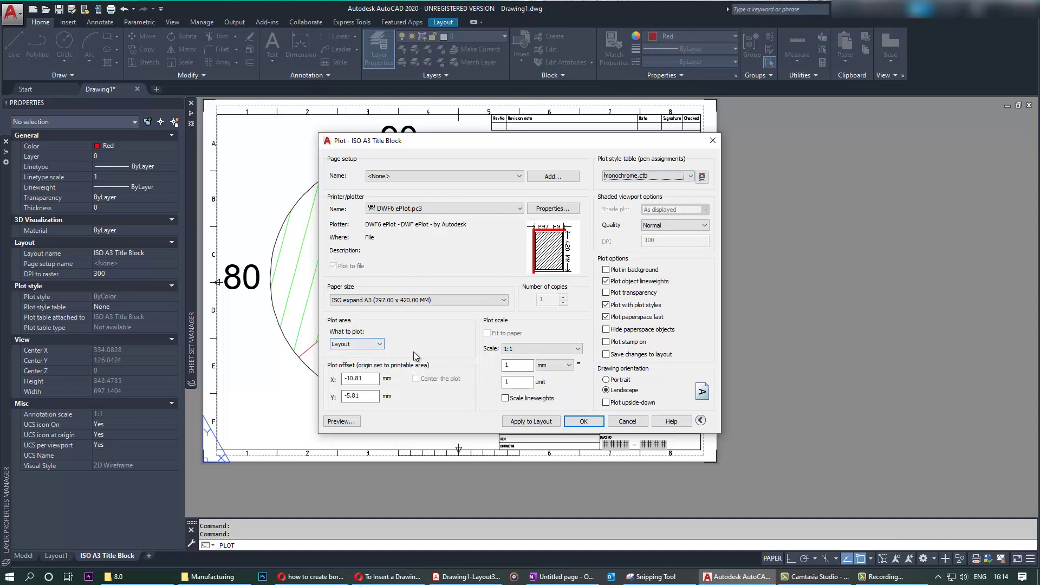
pyautogui.click(358, 345)
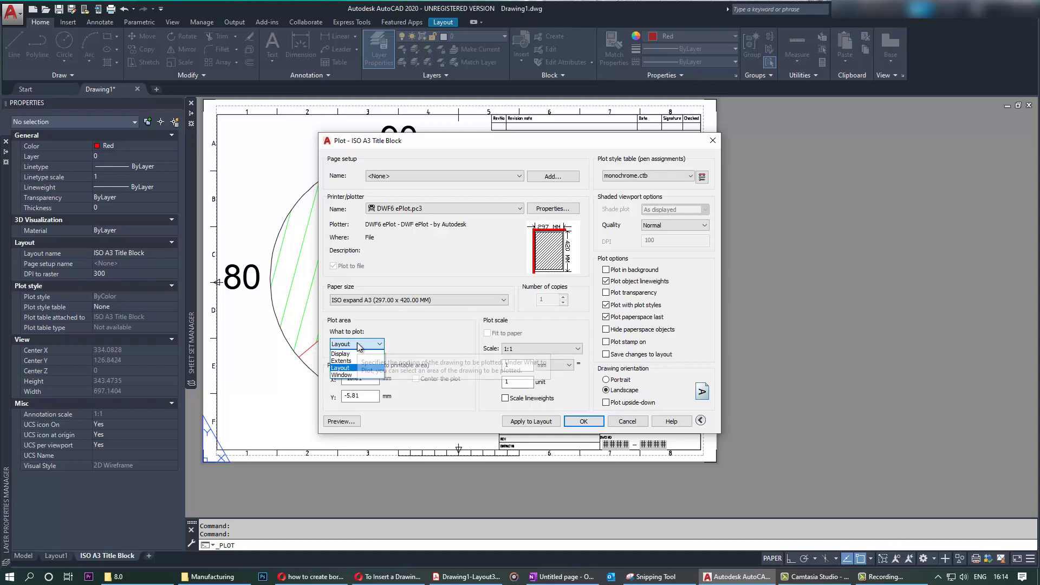
pyautogui.click(359, 345)
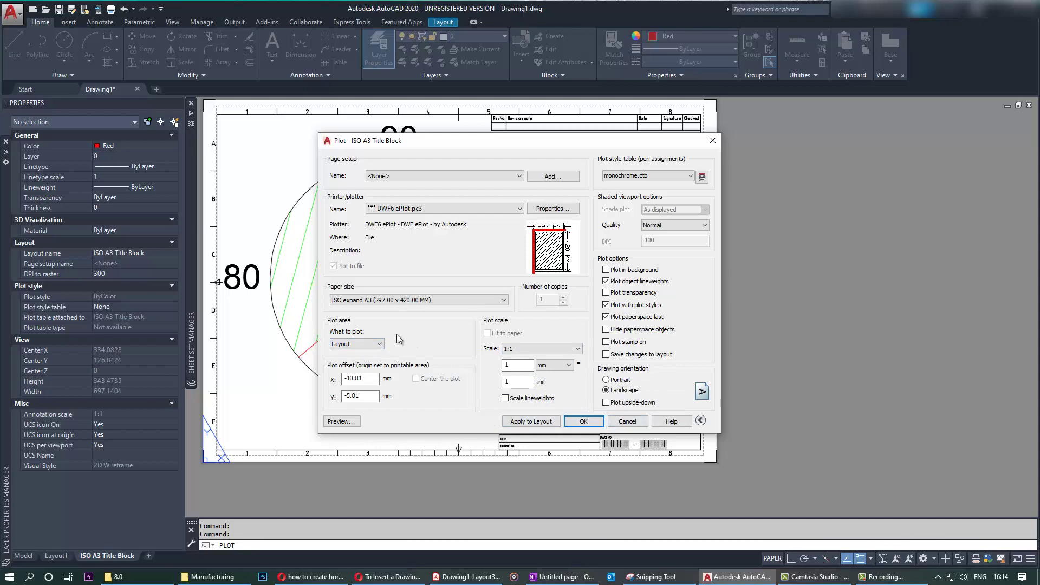
pyautogui.click(446, 301)
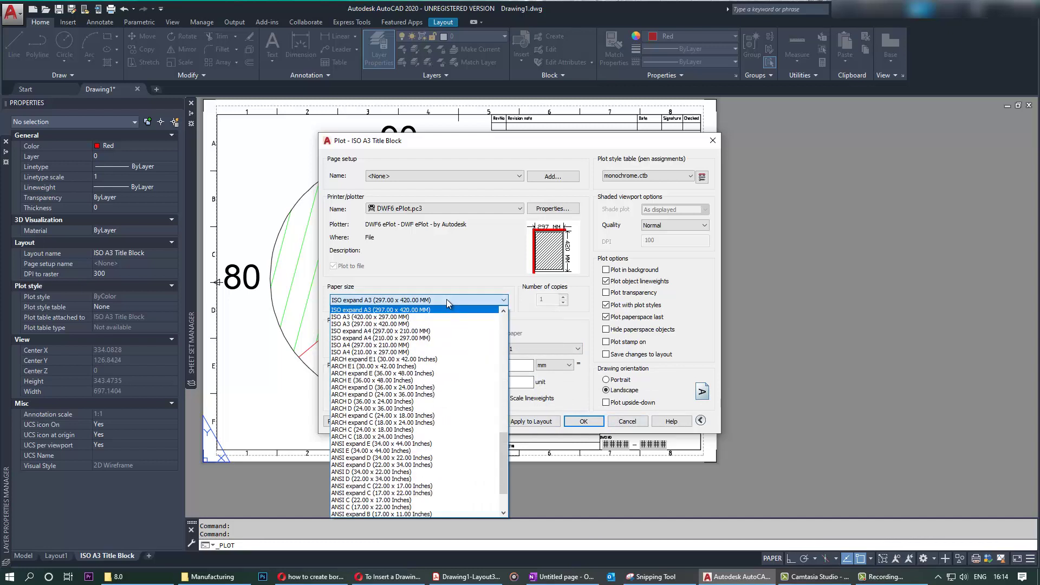
pyautogui.click(446, 299)
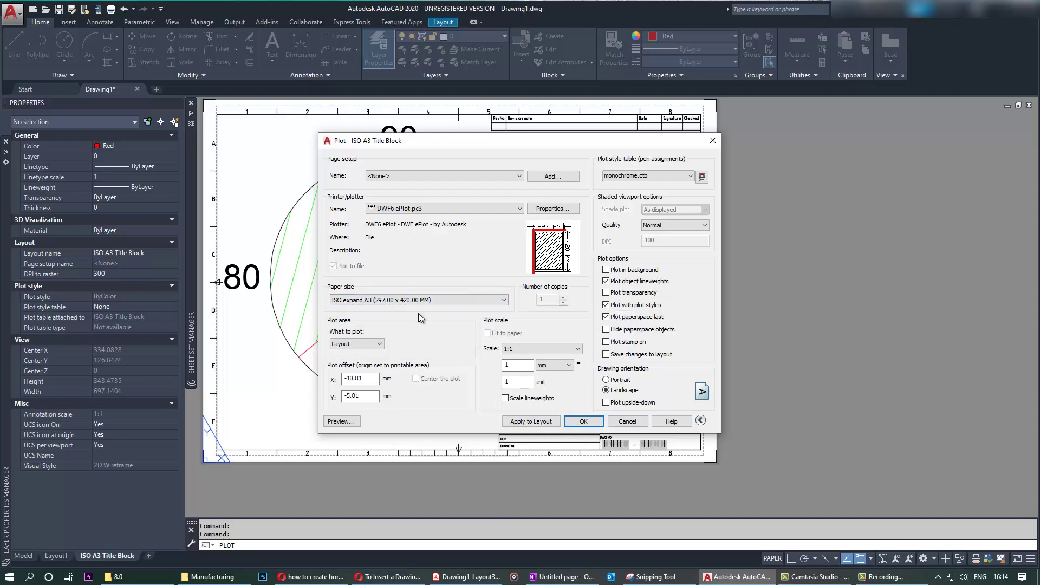
pyautogui.click(474, 300)
pyautogui.click(474, 301)
pyautogui.click(533, 421)
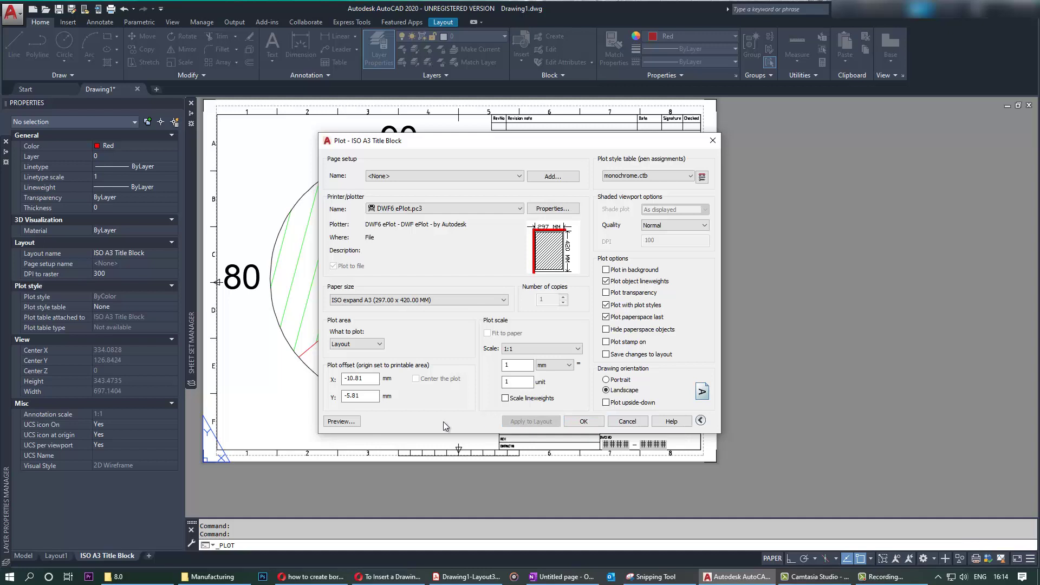
# Preview the black-and-white plot, then go ahead with plotting from the preview.
pyautogui.click(341, 421)
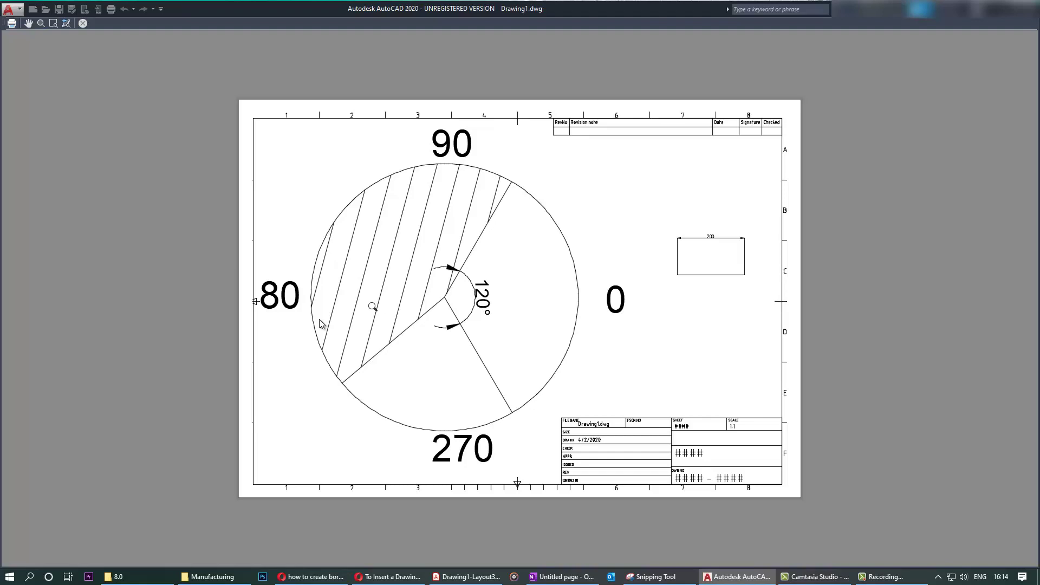
pyautogui.click(11, 23)
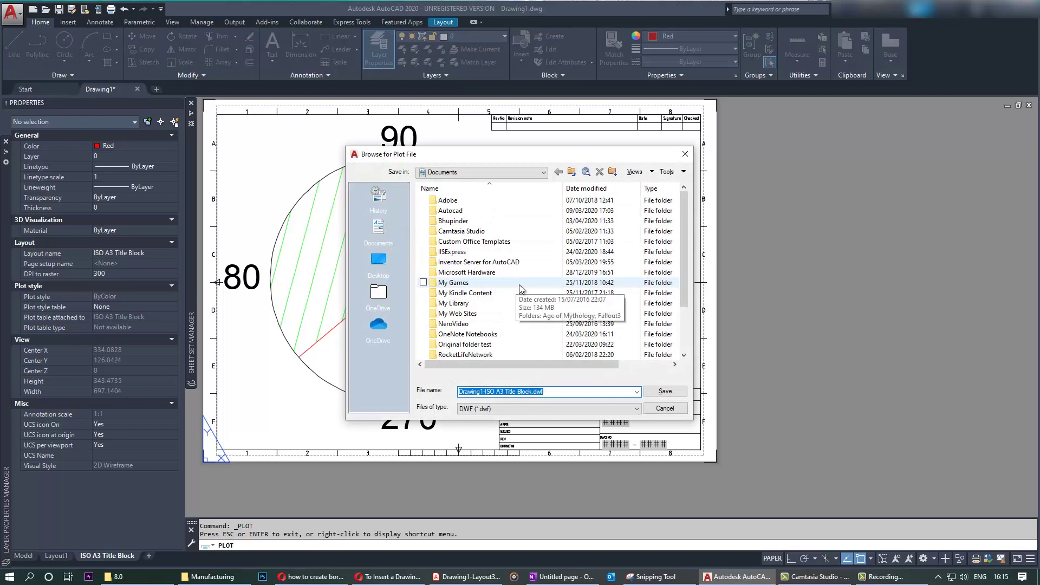
# Save the plot as Drawing1-ISO A3 Title Block.dwf on the Desktop.
pyautogui.click(378, 270)
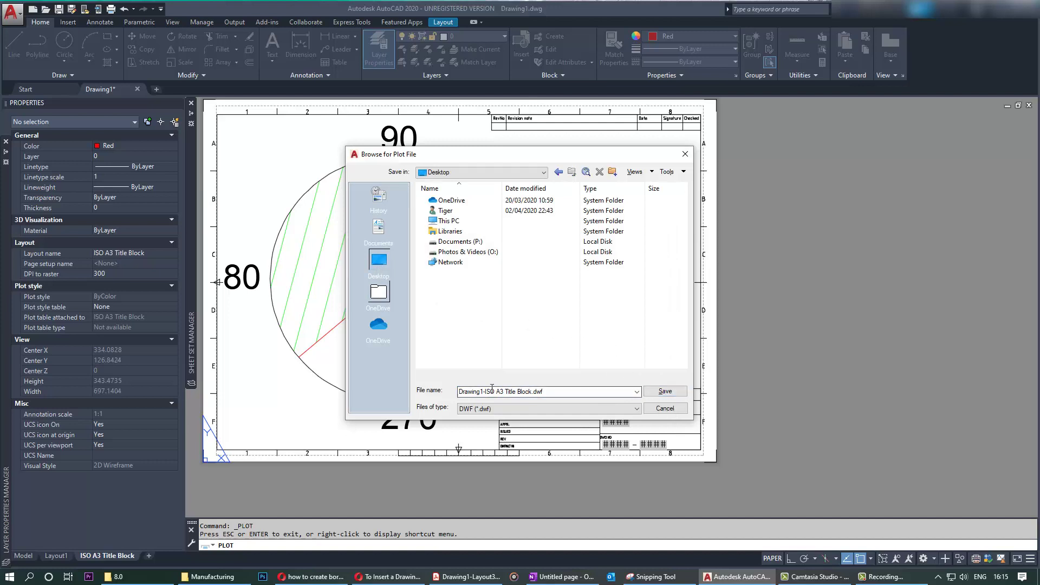
pyautogui.click(665, 391)
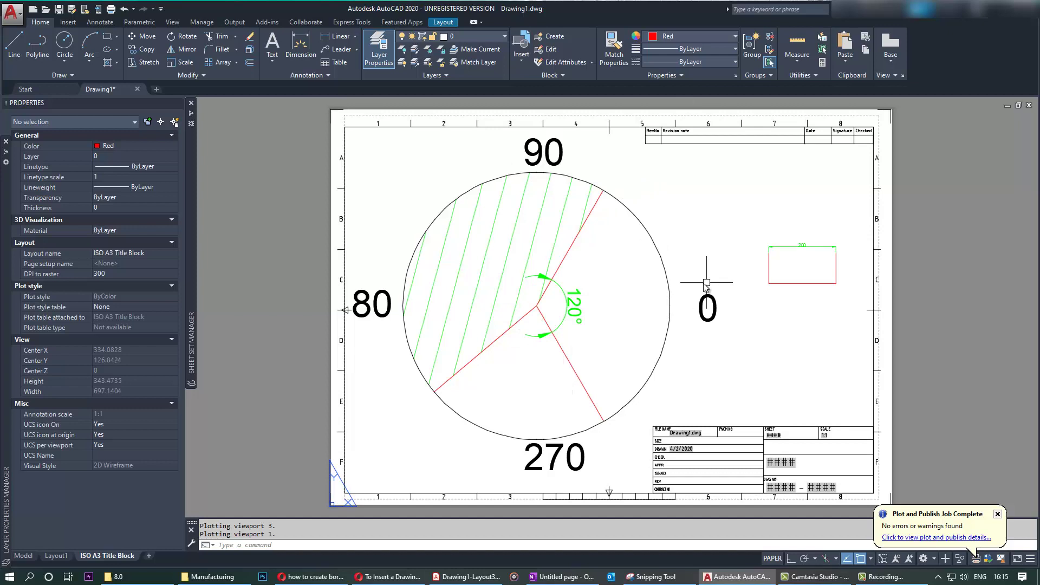
pyautogui.click(110, 10)
# Plot to Drawing1-ISO A3 Title Block.pdf on the Desktop via AutoCAD PDF (High Quality Print), ISO expand A3, after previewing.
pyautogui.click(421, 208)
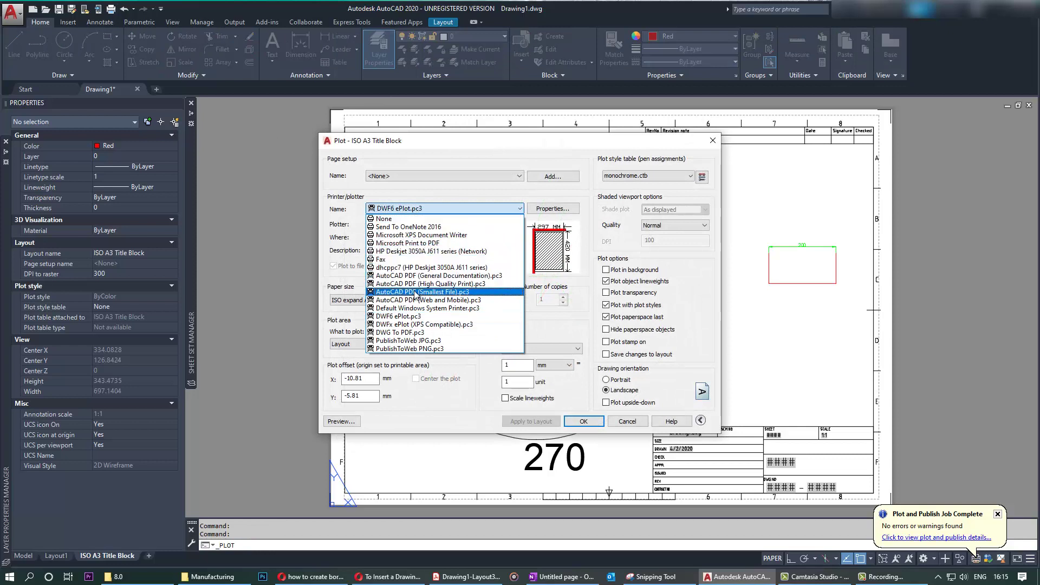
pyautogui.click(415, 284)
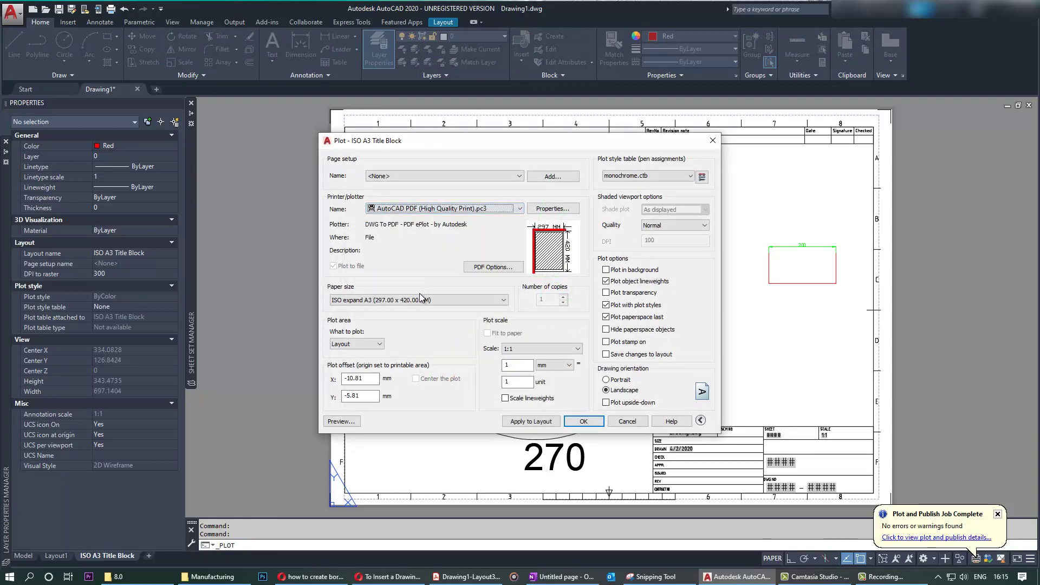
pyautogui.click(361, 301)
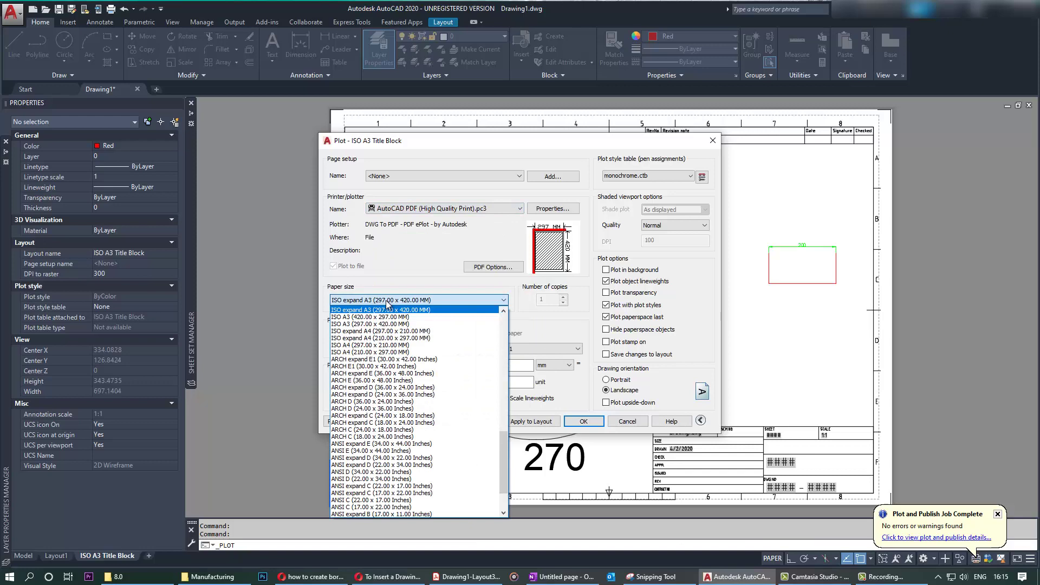
pyautogui.click(377, 301)
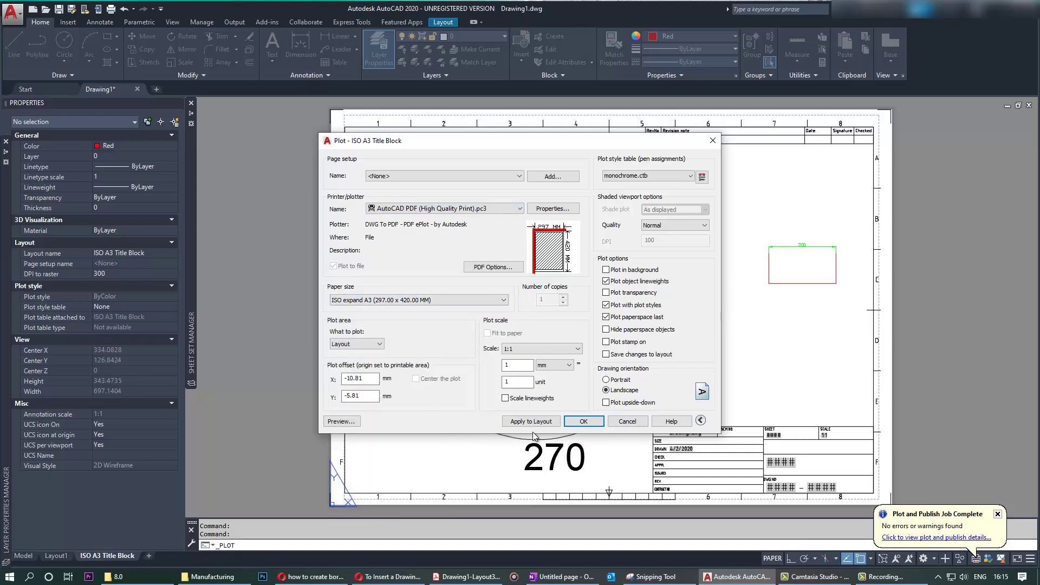
pyautogui.click(353, 421)
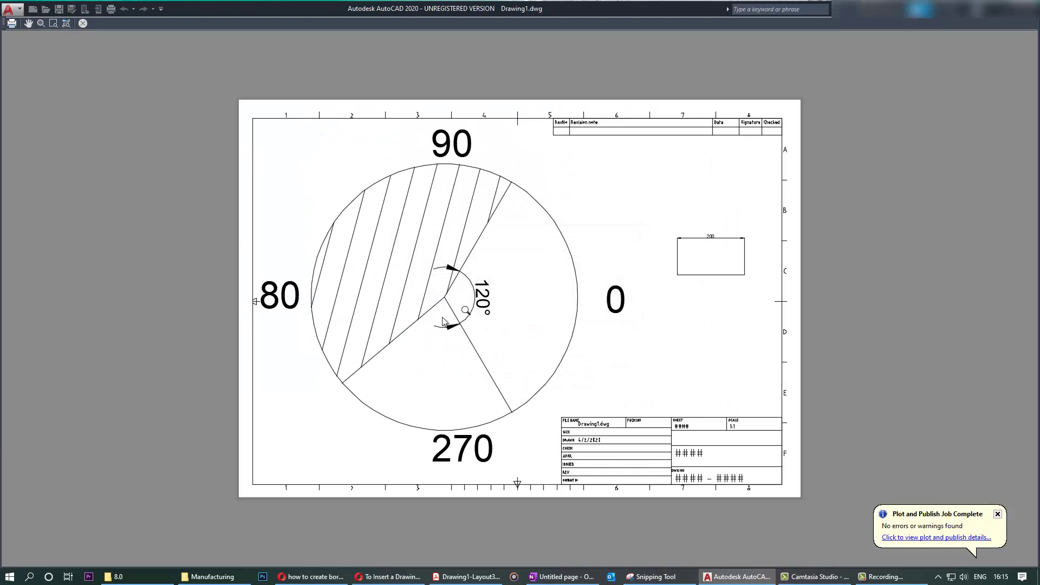
pyautogui.click(12, 24)
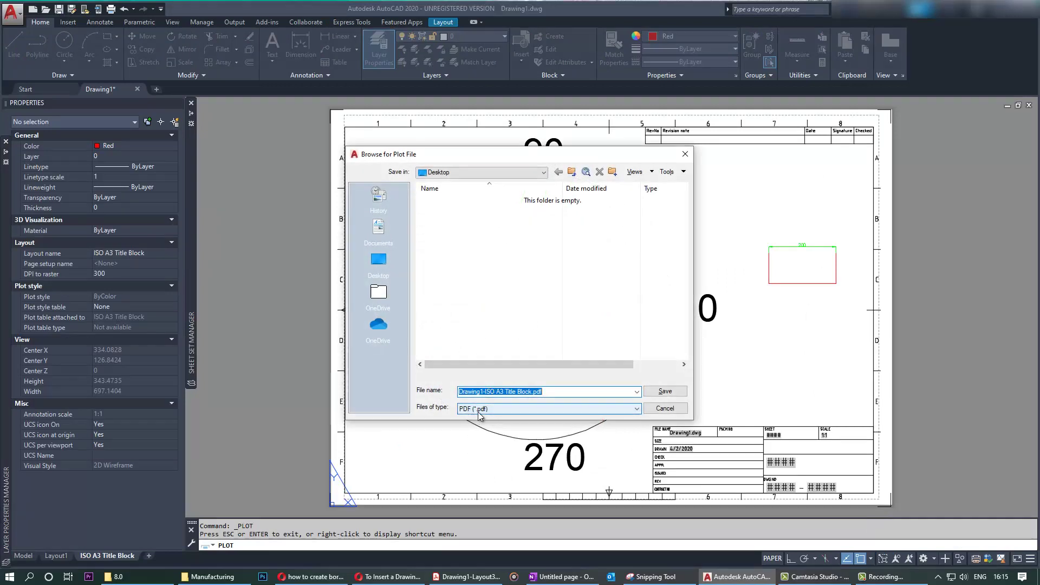
pyautogui.click(666, 391)
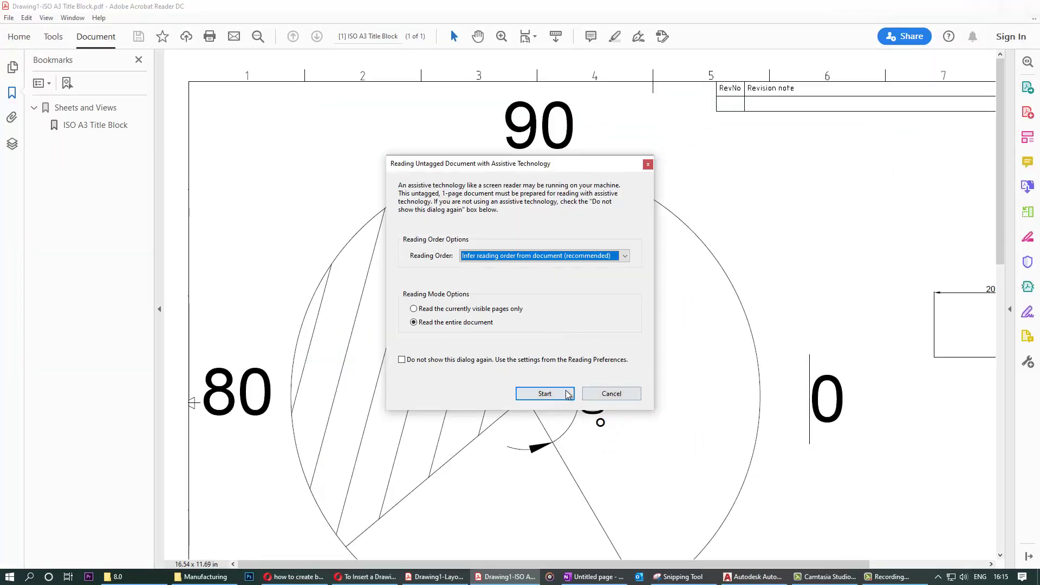
# Dismiss Acrobat's untagged-document prompt, scroll over the plotted A3 page, and return to AutoCAD.
pyautogui.click(608, 394)
pyautogui.scroll(-1, 580, 353)
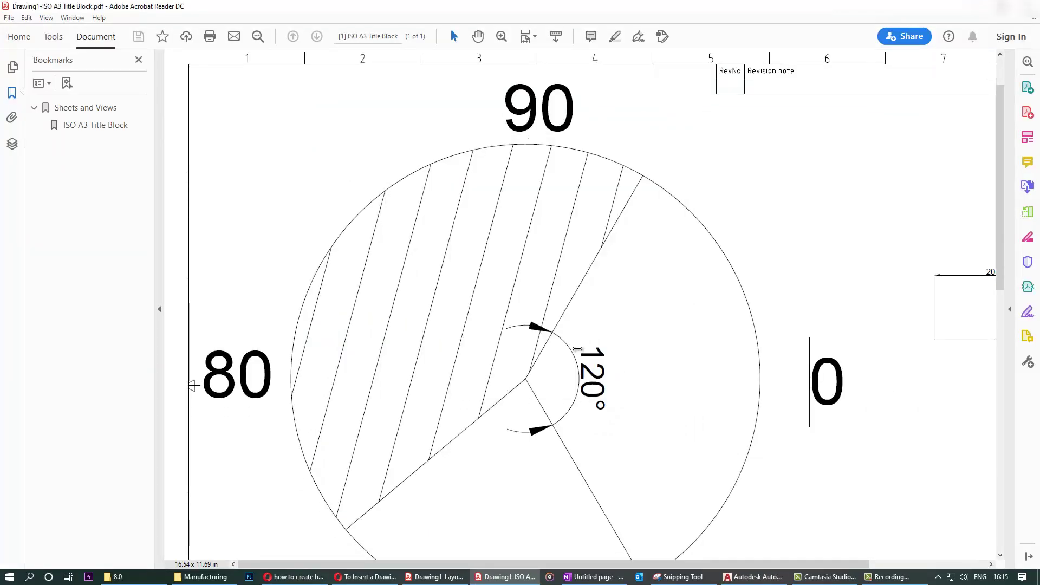
pyautogui.keyDown('ctrl'); pyautogui.scroll(-2, 575, 346); pyautogui.keyUp('ctrl')
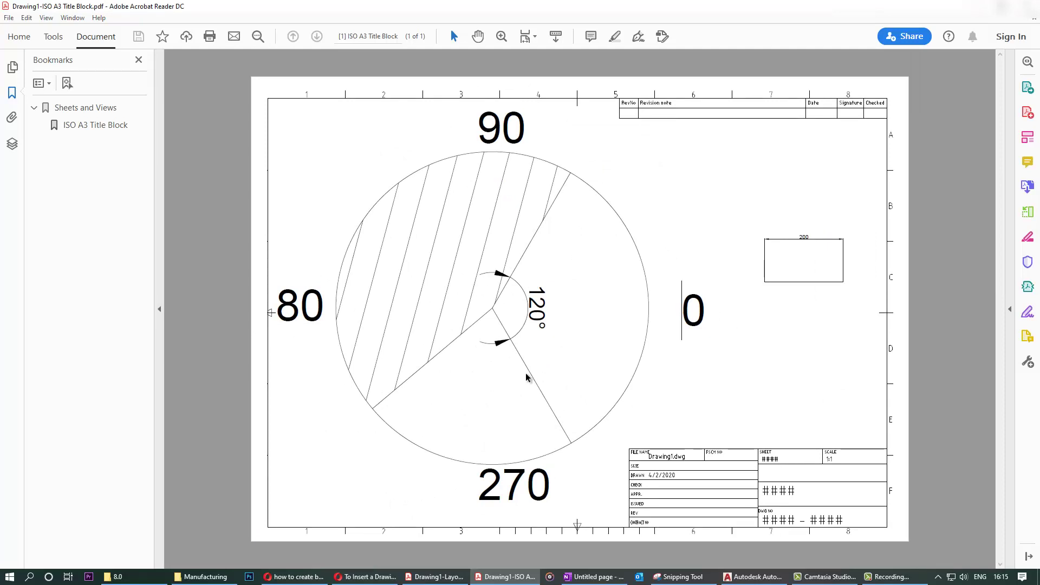
pyautogui.click(754, 576)
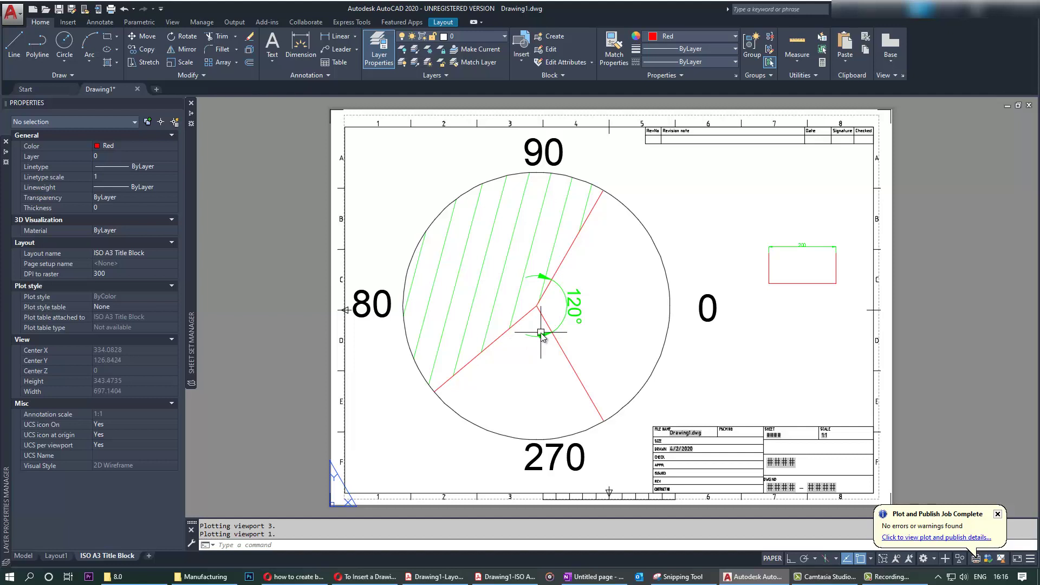
# In the Page Setup Manager, create a new page setup named Setup1 from *ISO A3 Title Block*.
pyautogui.click(443, 22)
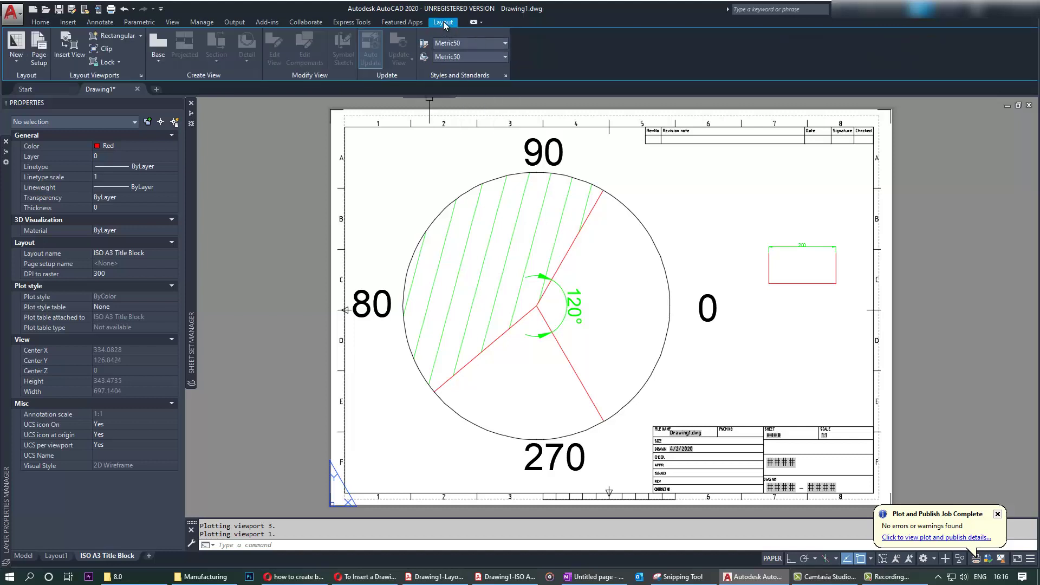
pyautogui.click(43, 64)
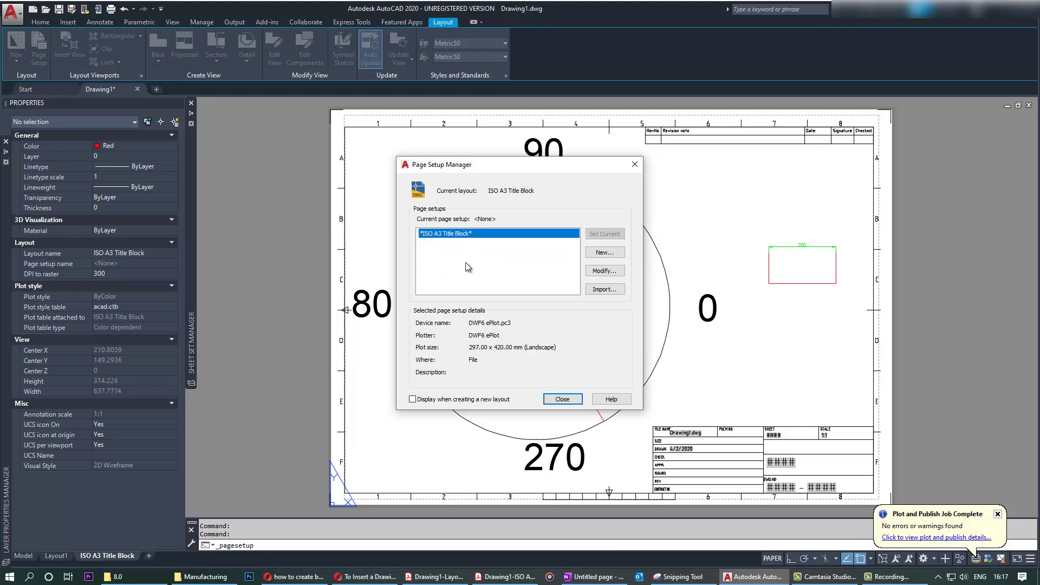
pyautogui.click(605, 253)
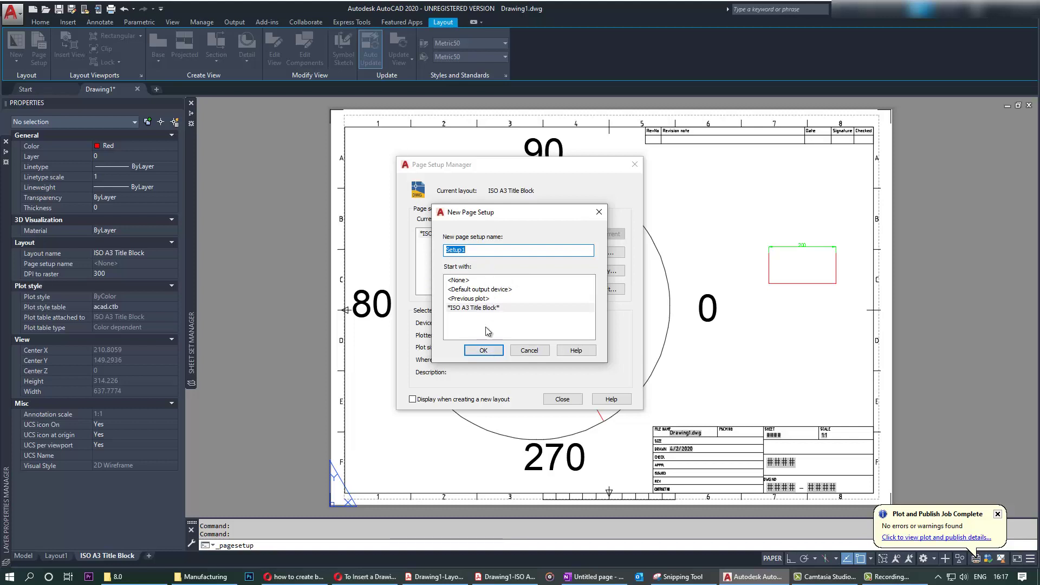
pyautogui.click(485, 349)
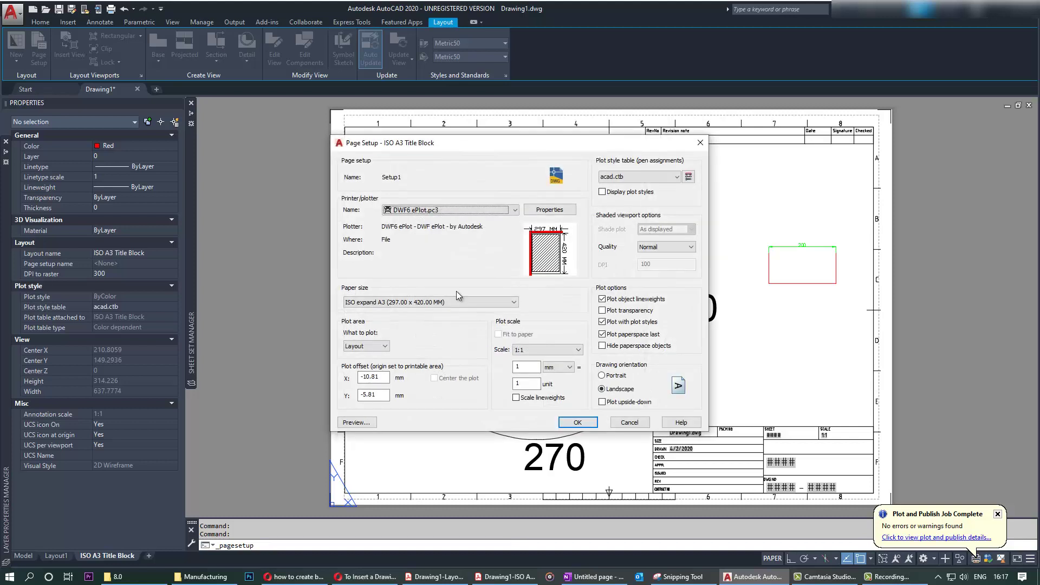
# Keep acad.ctb, set shaded viewport quality to Maximum, and save the Setup1 page setup.
pyautogui.click(651, 175)
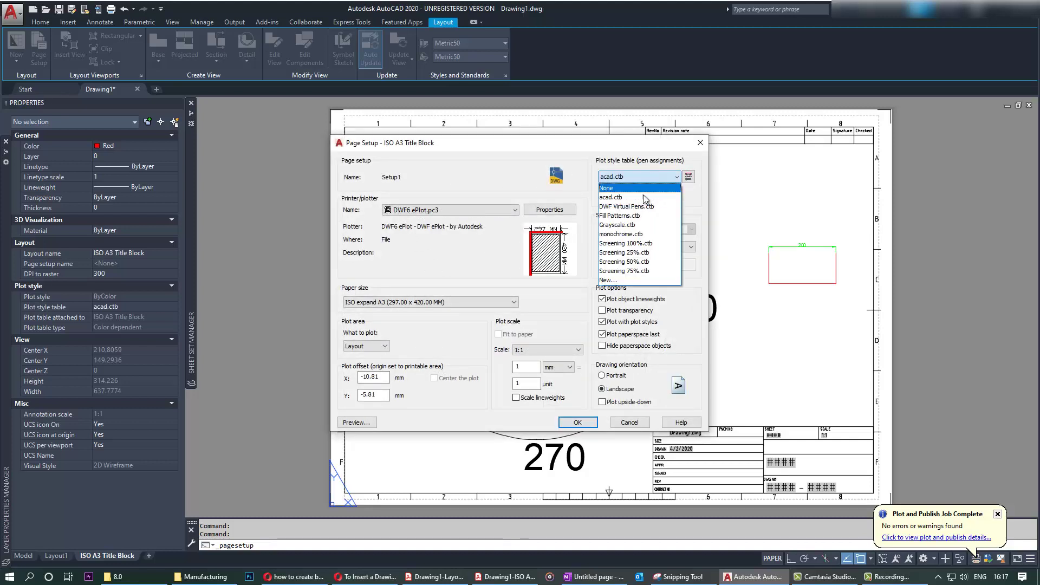
pyautogui.click(627, 197)
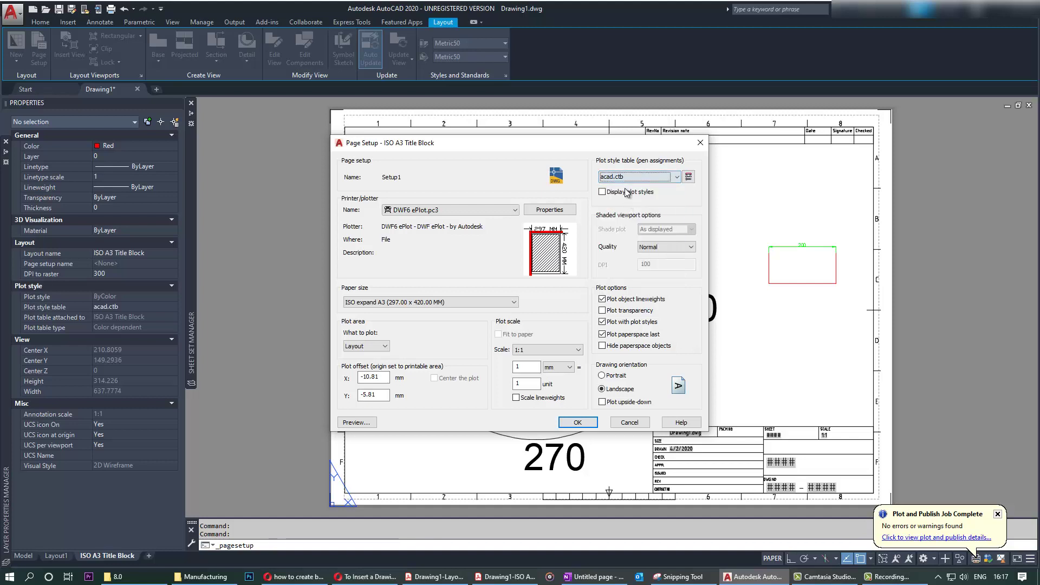
pyautogui.click(632, 178)
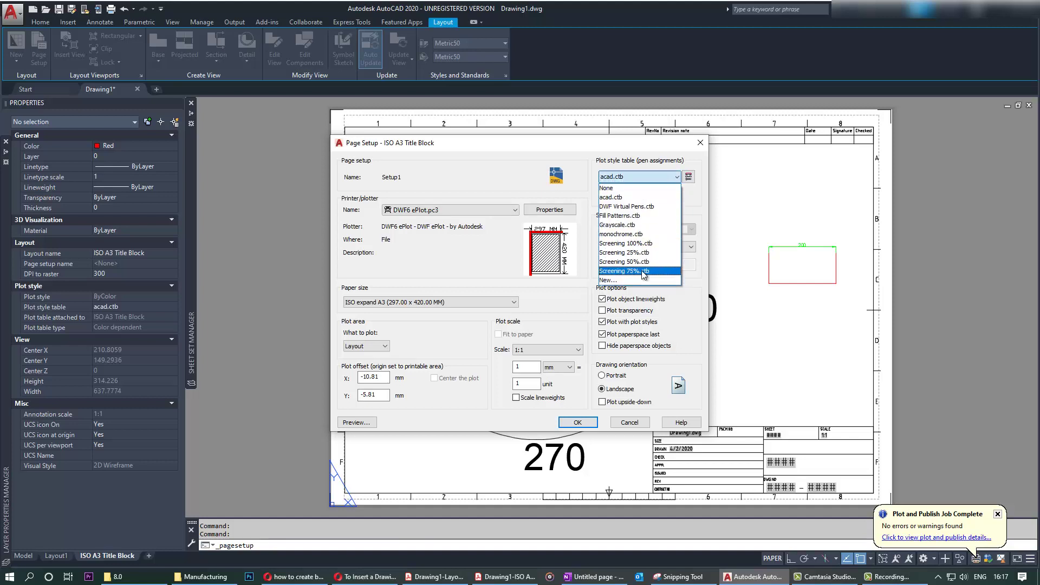
pyautogui.click(626, 199)
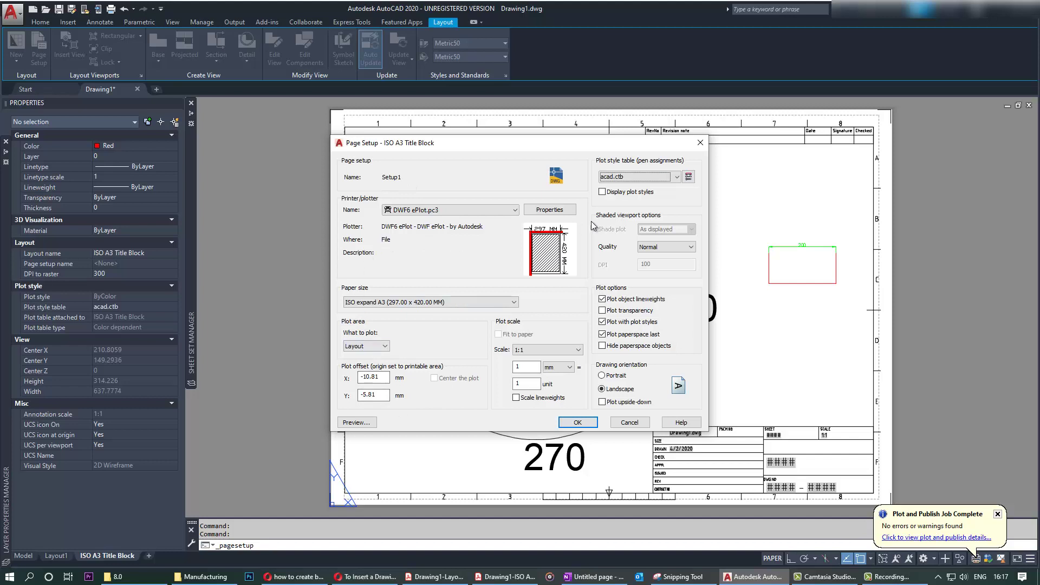
pyautogui.click(691, 247)
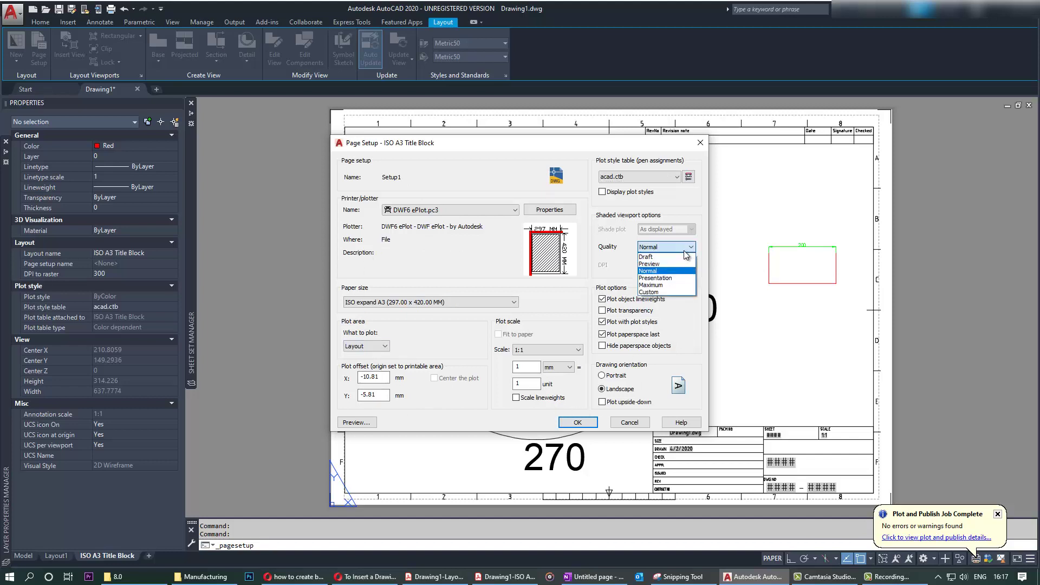
pyautogui.click(658, 285)
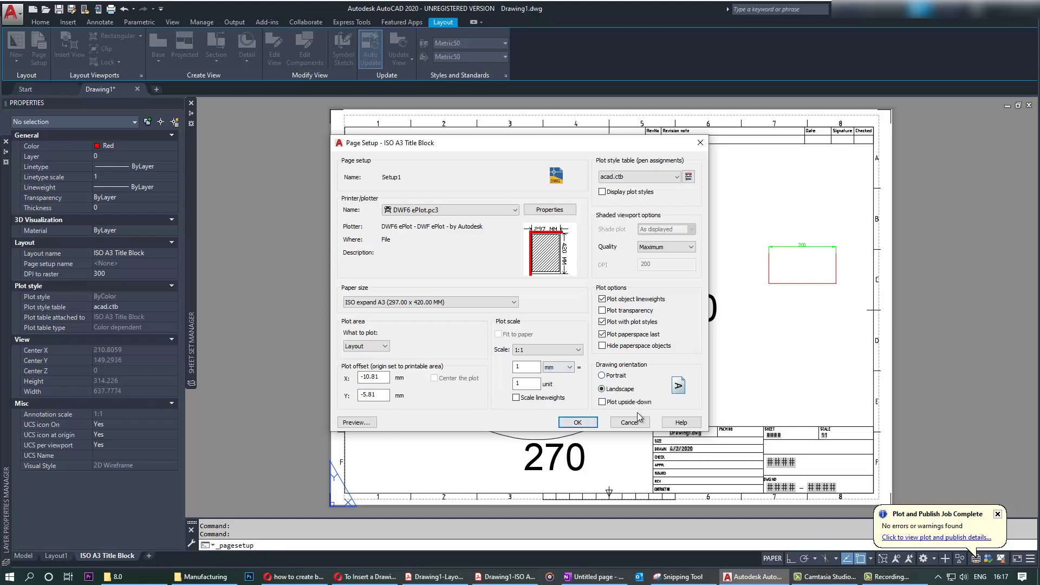
pyautogui.click(580, 424)
# Plot the layout with the saved Setup1 page setup and show a full colour preview of the A3 sheet.
pyautogui.click(453, 244)
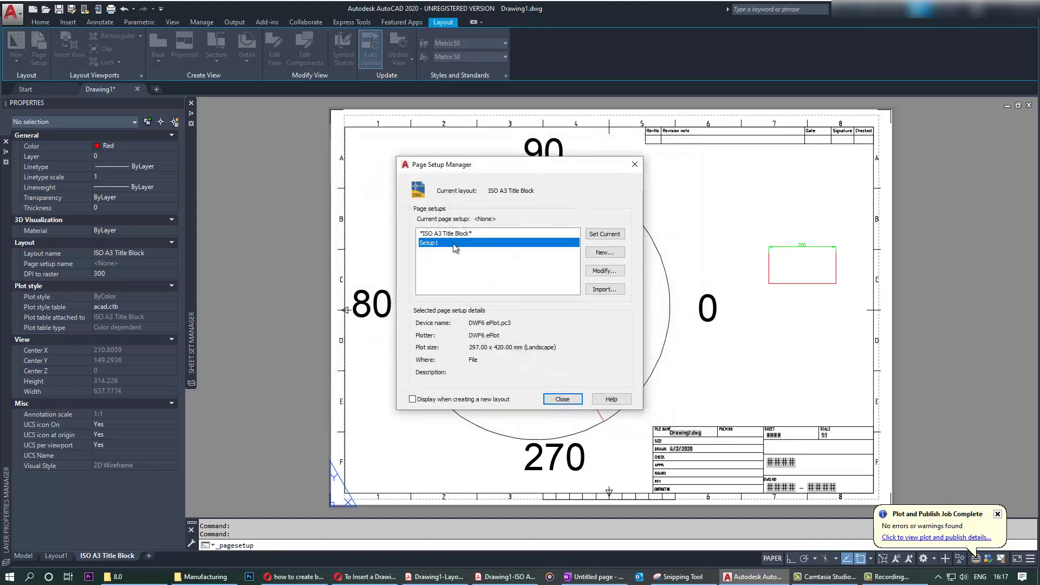
pyautogui.click(562, 399)
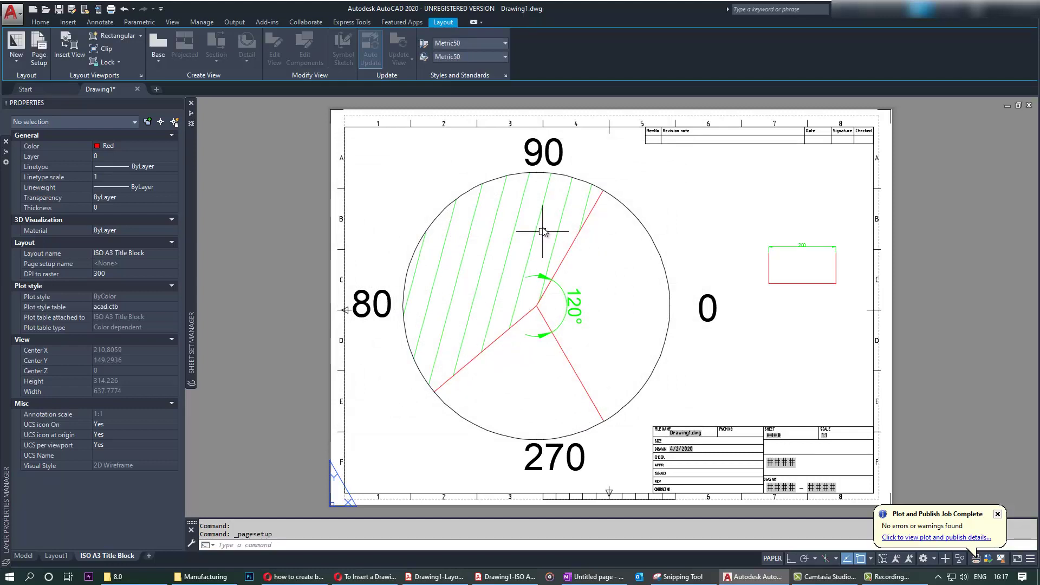
pyautogui.click(111, 9)
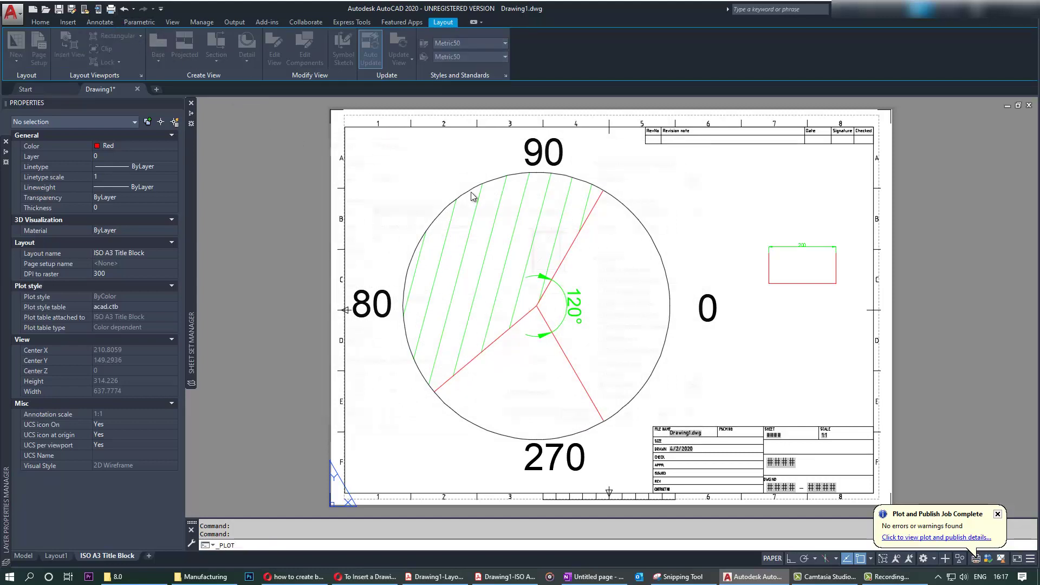
pyautogui.click(466, 174)
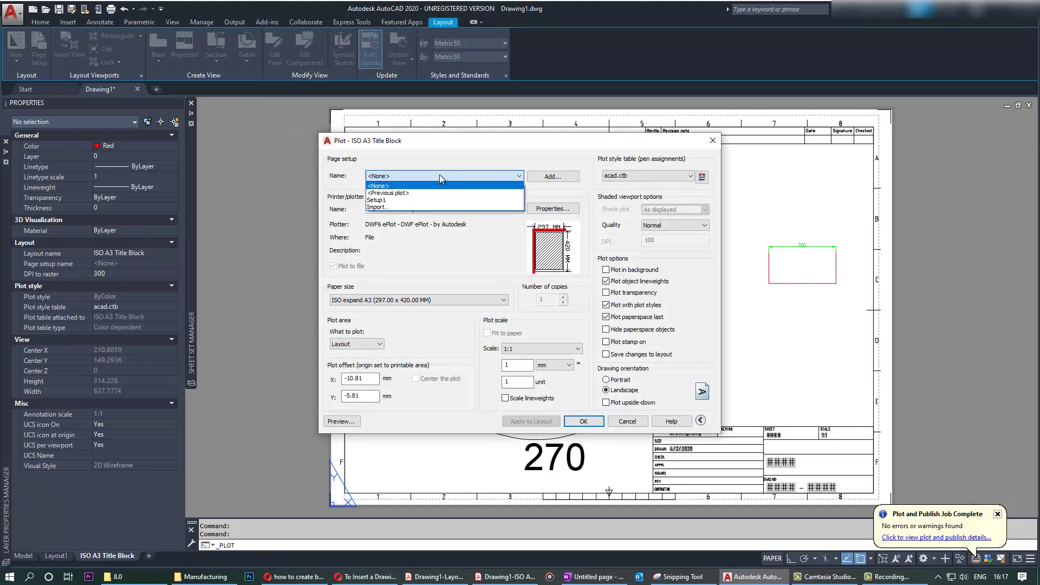
pyautogui.click(378, 200)
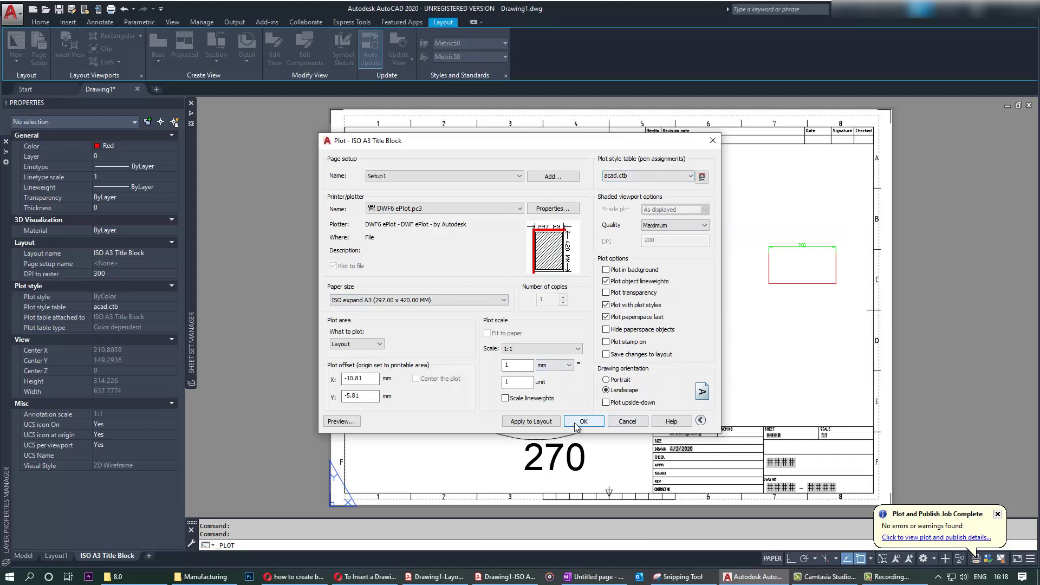
pyautogui.click(355, 424)
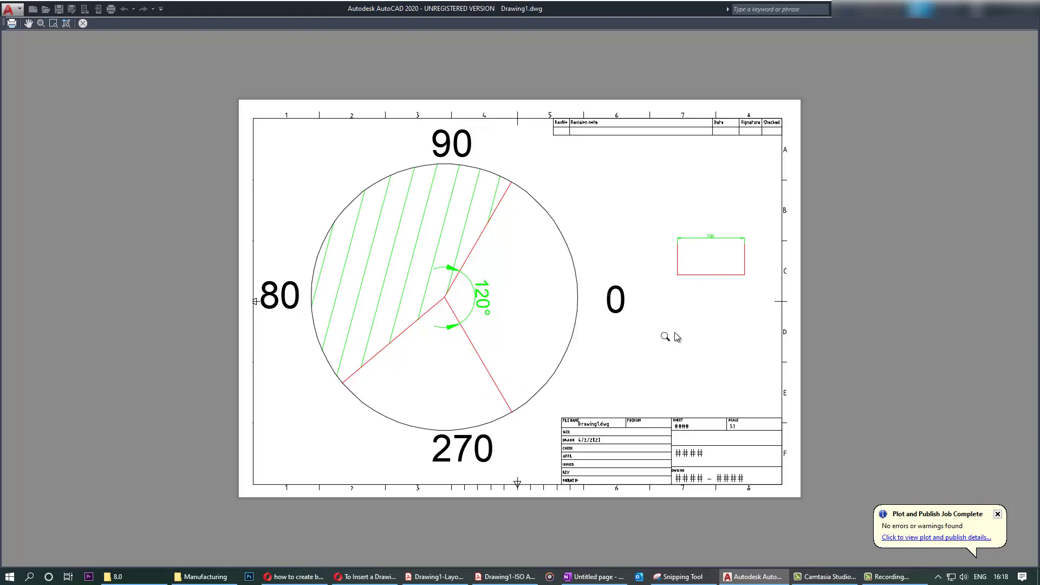
# Leave the Setup1 preview and cancel the Plot dialog without plotting.
pyautogui.press('Escape')
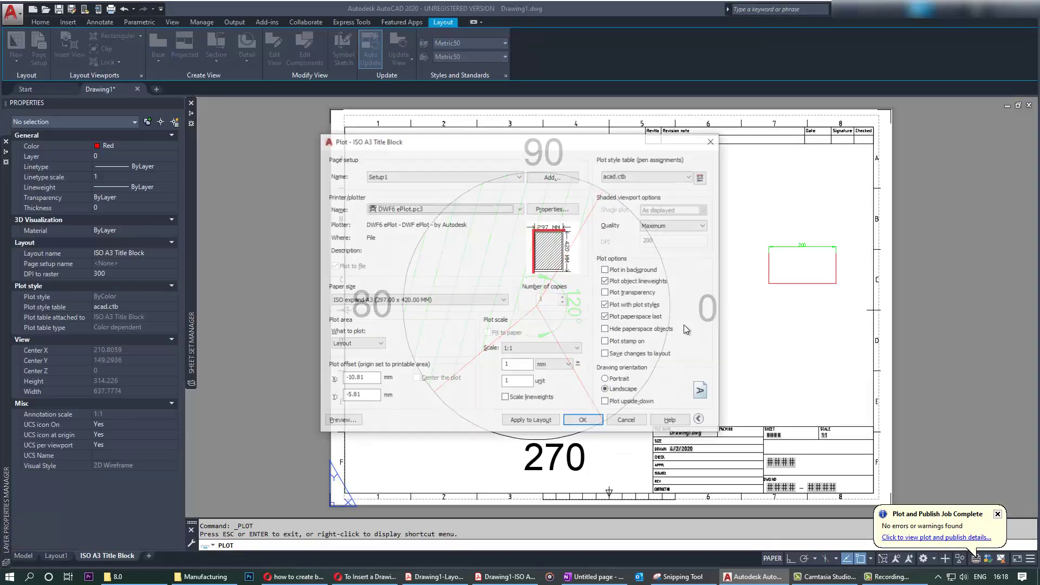
pyautogui.click(626, 421)
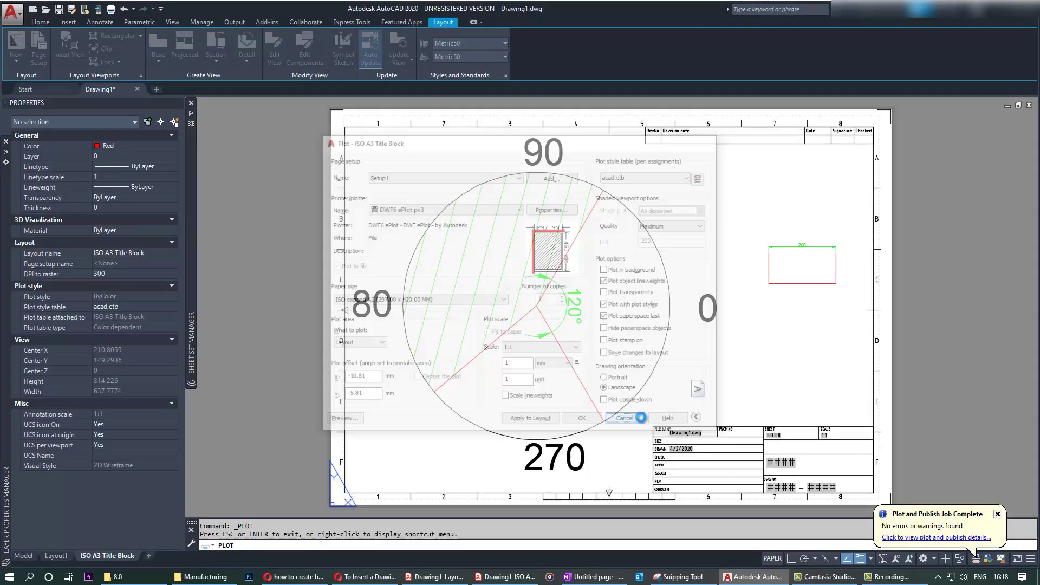